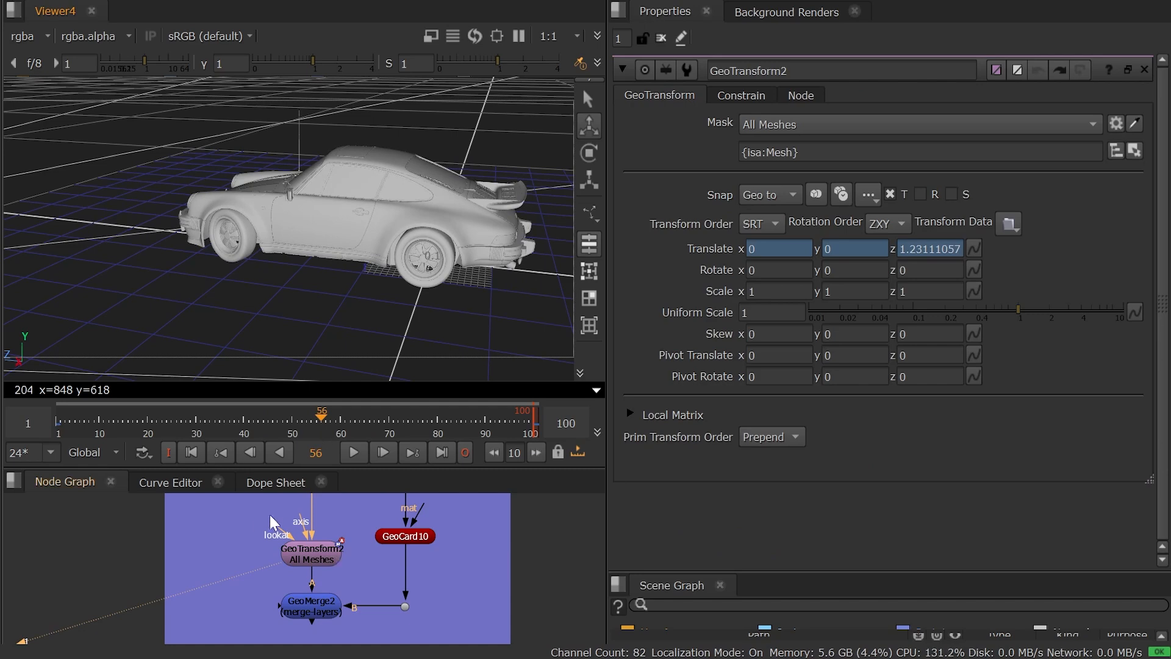
Examine the car at GeoTransform2, and view GeoCard10's output on its own in the viewer.
scroll(282, 541, up, 3)
drag(218, 514, 434, 607)
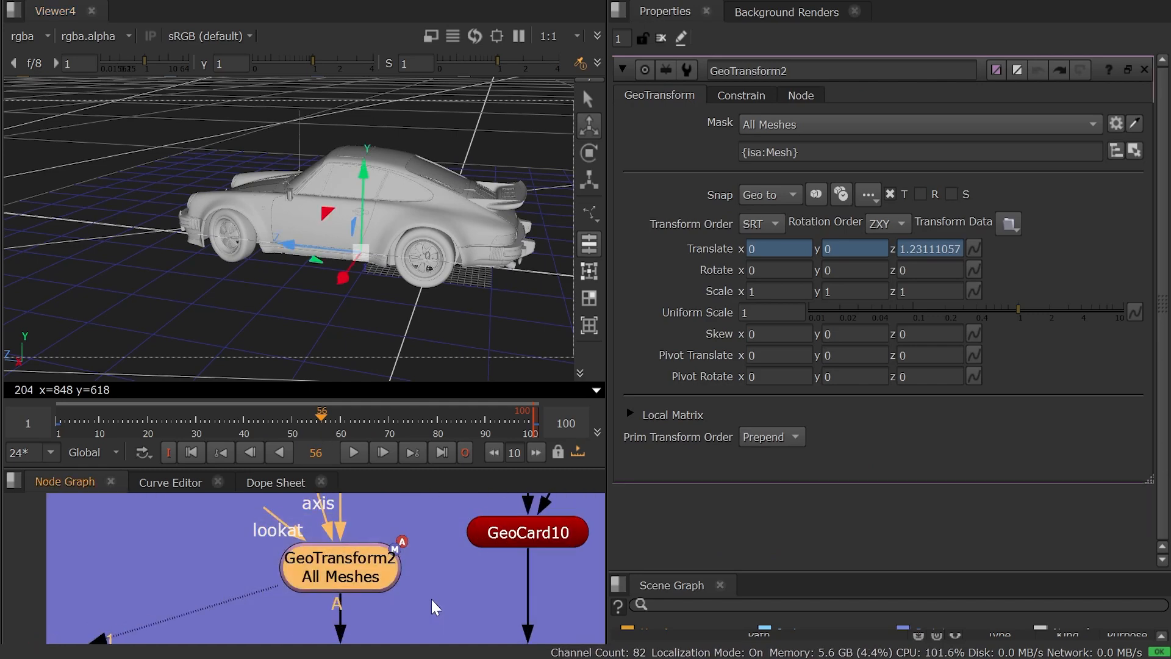
ctrl+drag(311, 350, 289, 268)
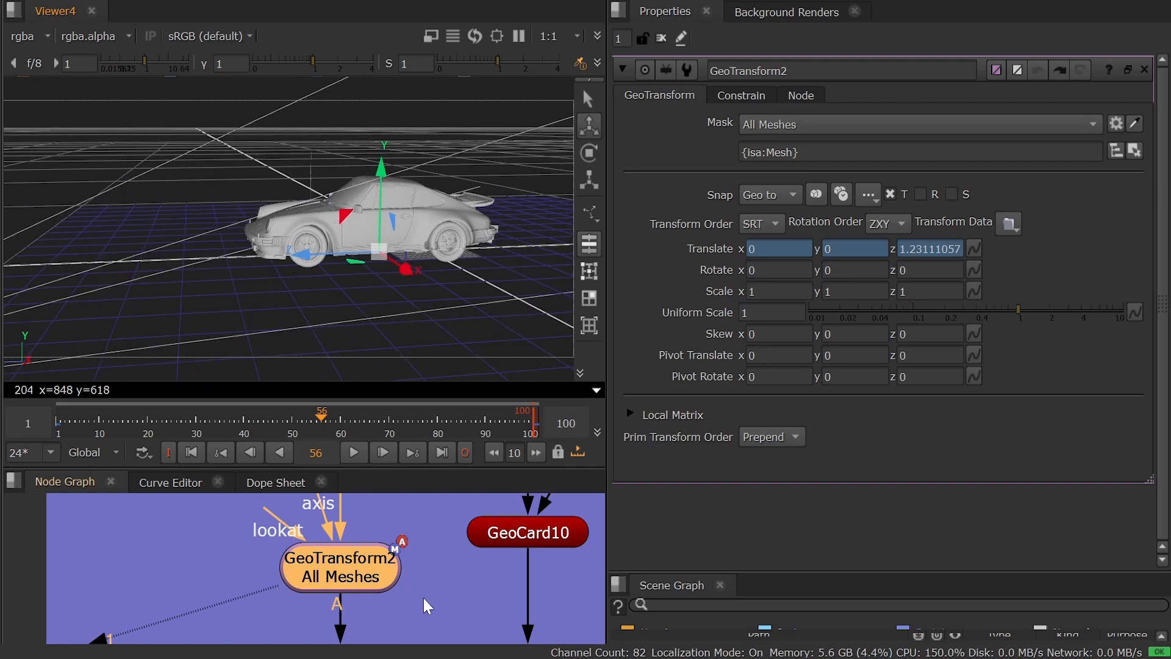
click(436, 612)
middle_drag(531, 532, 438, 518)
click(438, 518)
key(1)
scroll(350, 290, down, 1)
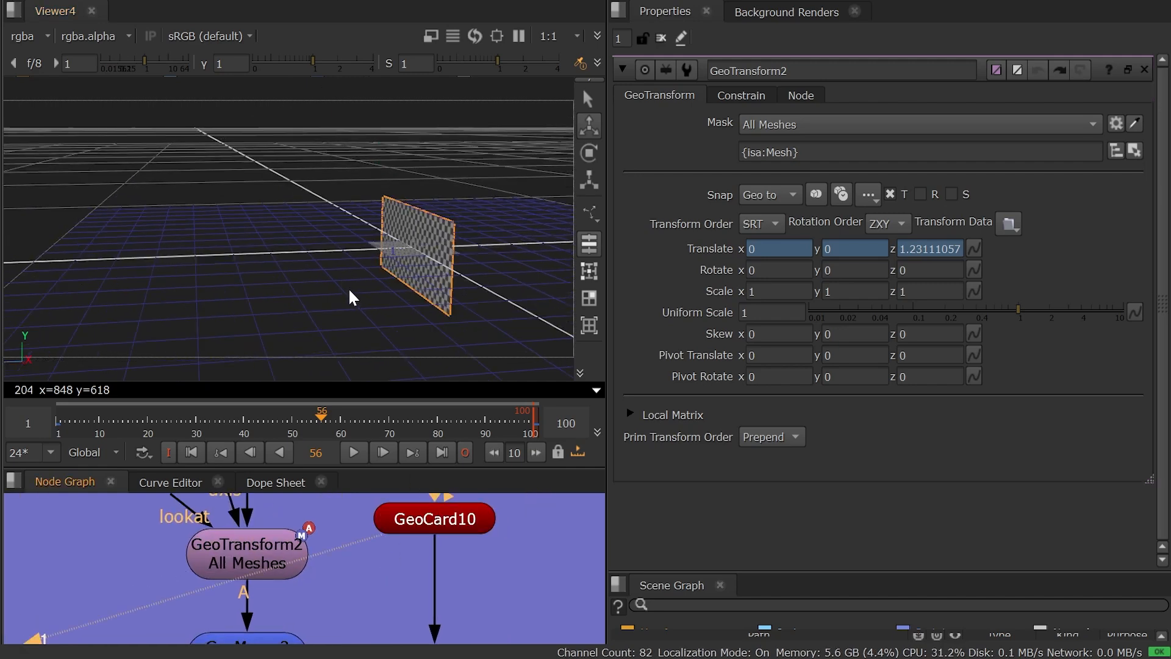
View the merged car and card through GeoMerge2 and inspect where the card sits.
middle_drag(334, 606, 349, 565)
click(253, 626)
key(1)
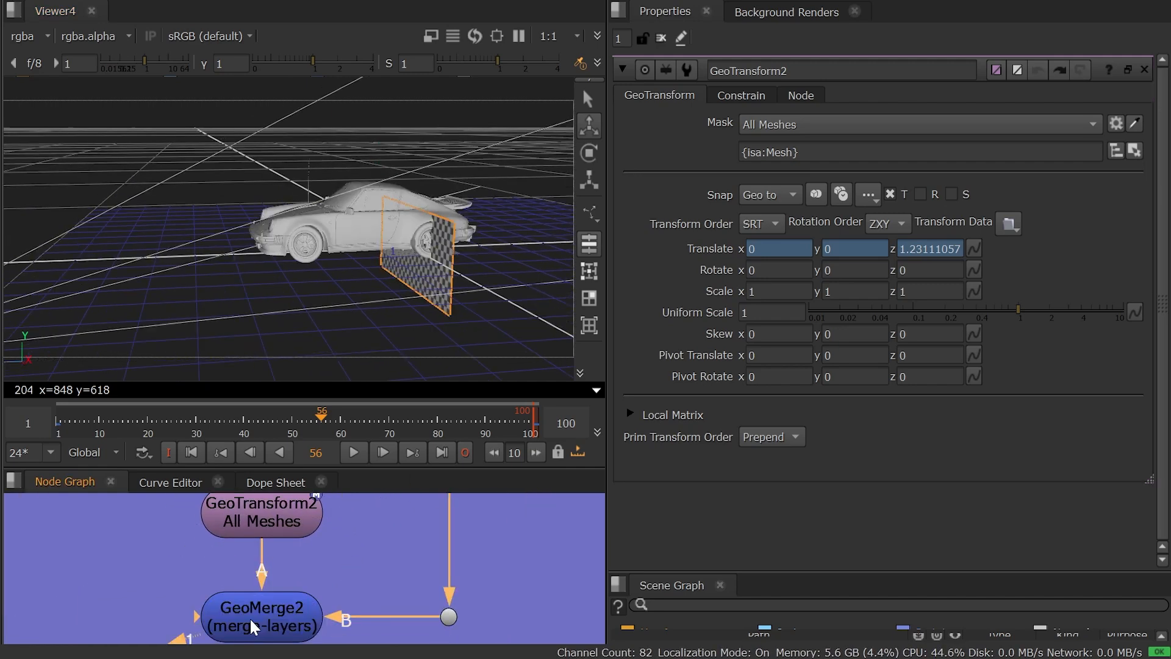
alt+drag(526, 170, 353, 303)
middle_drag(404, 547, 316, 595)
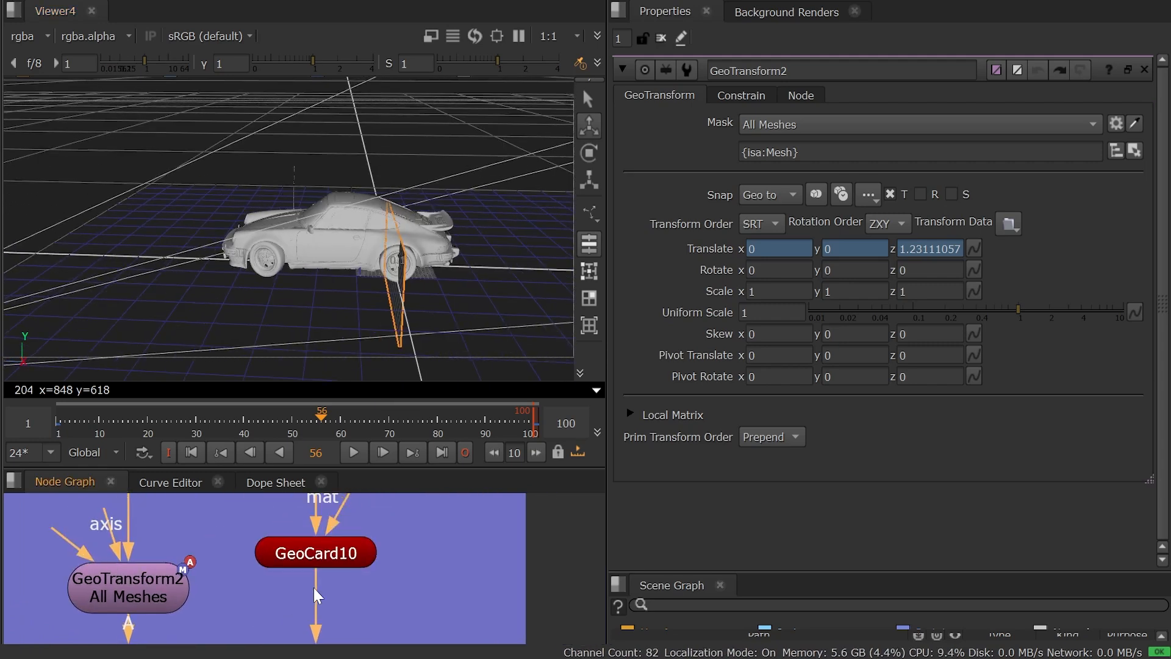
Open GeoCard10's properties and insert a GeoTransform node directly below it.
double_click(331, 568)
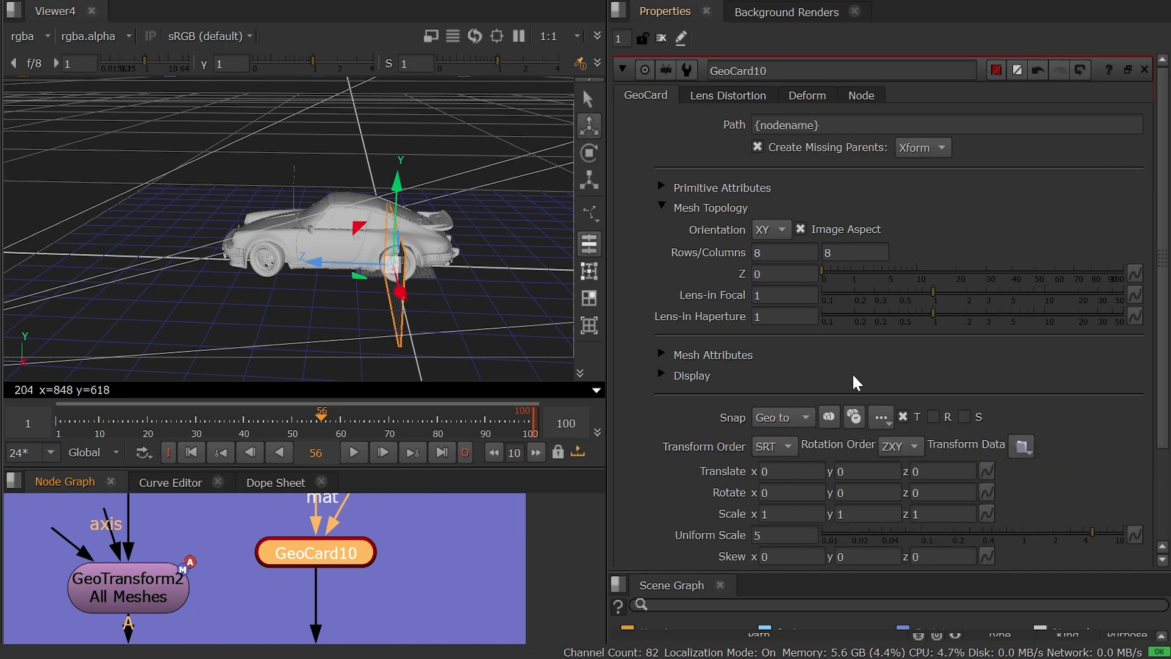
middle_drag(376, 583, 428, 542)
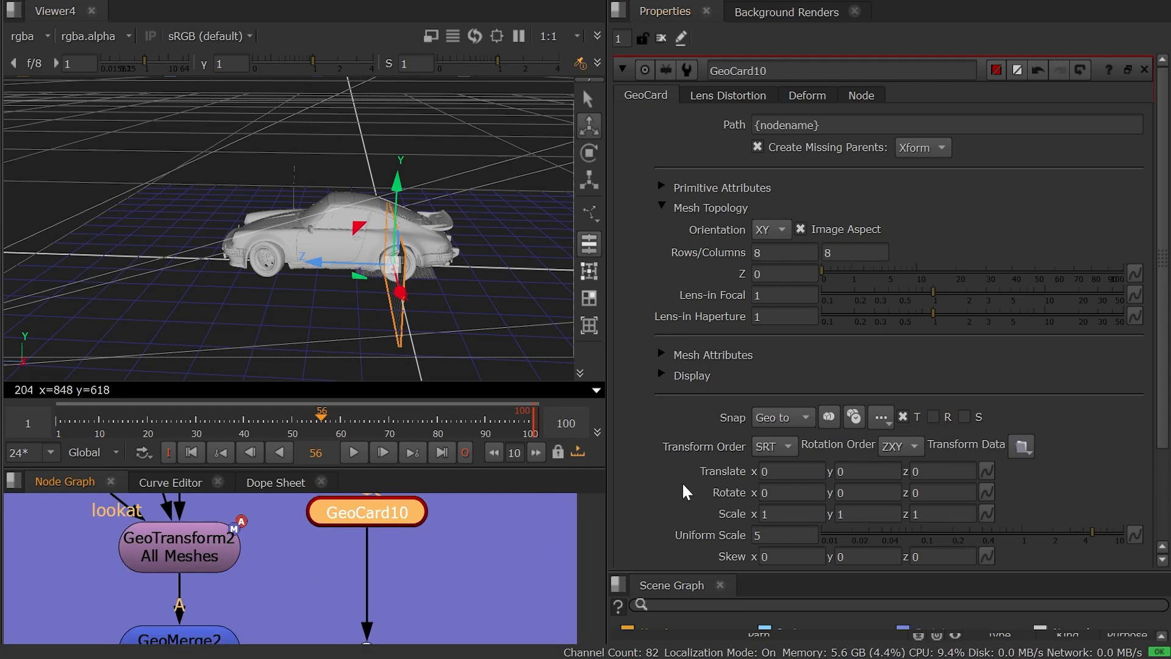
key(Tab)
text(geo)
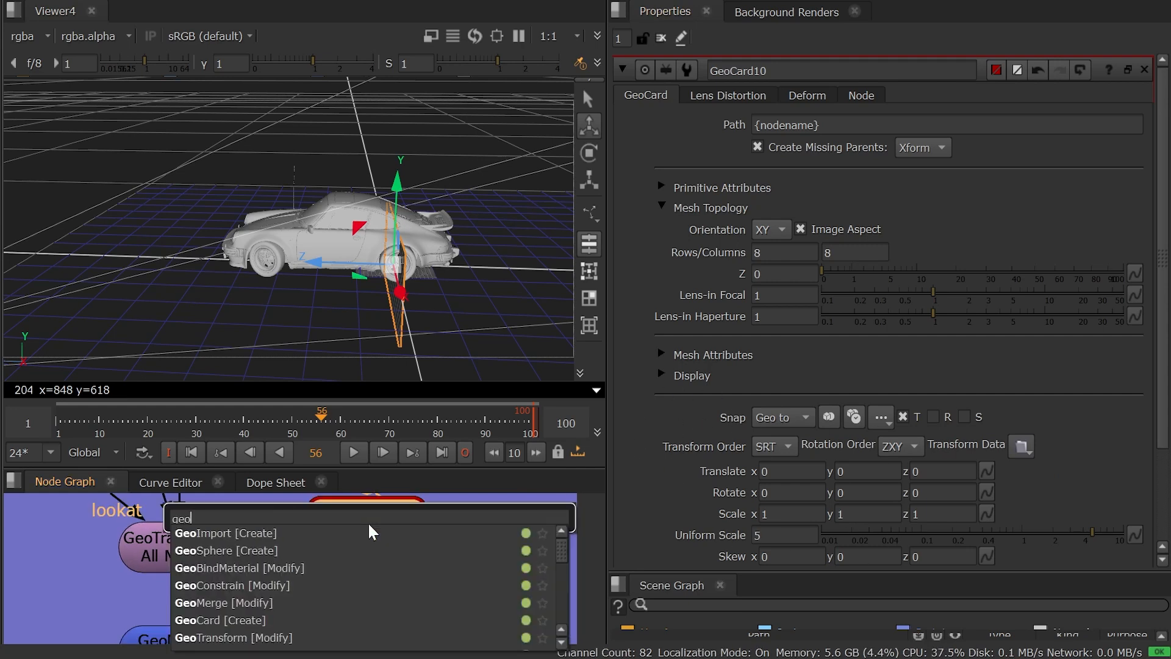
text(tra)
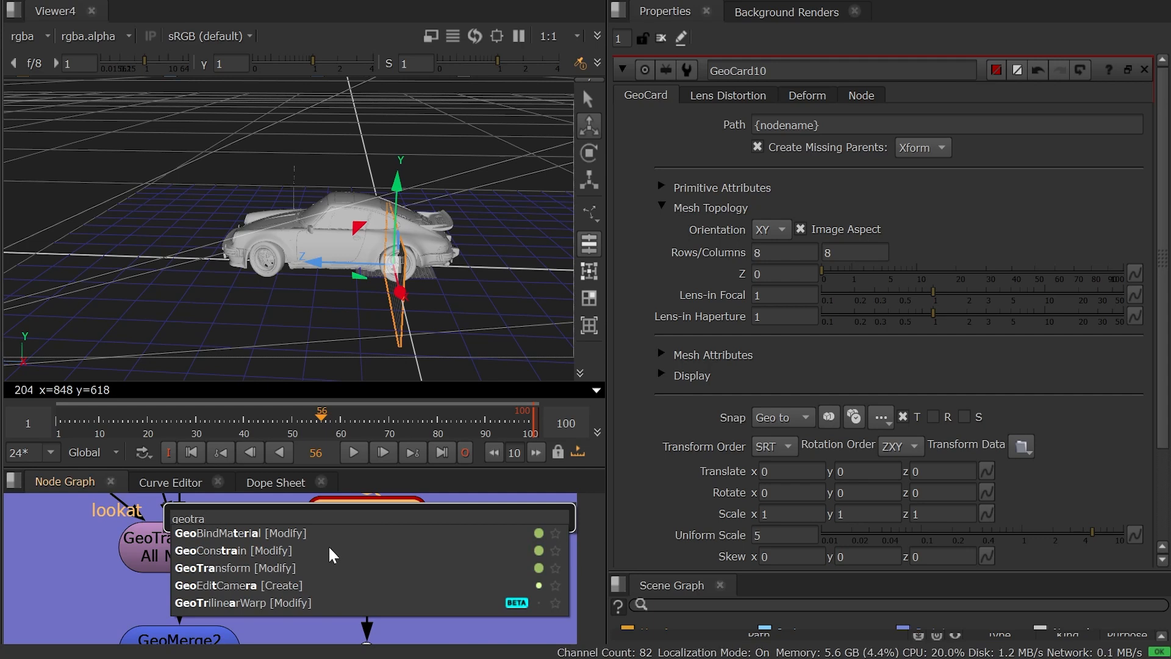
click(318, 570)
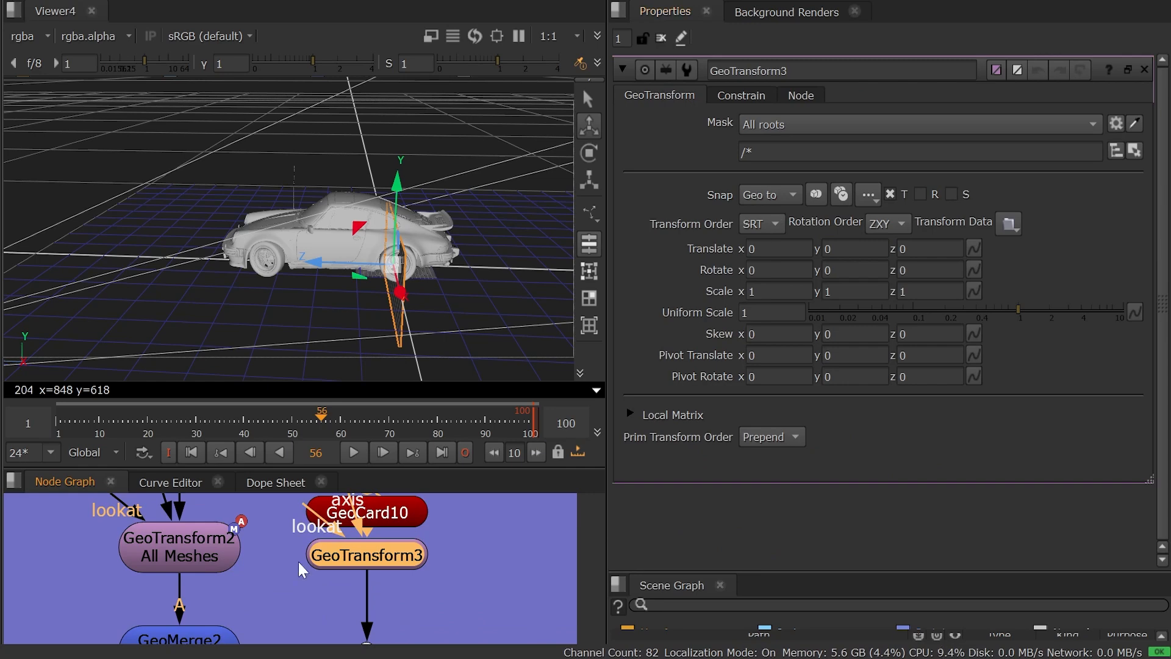
middle_drag(292, 590, 296, 559)
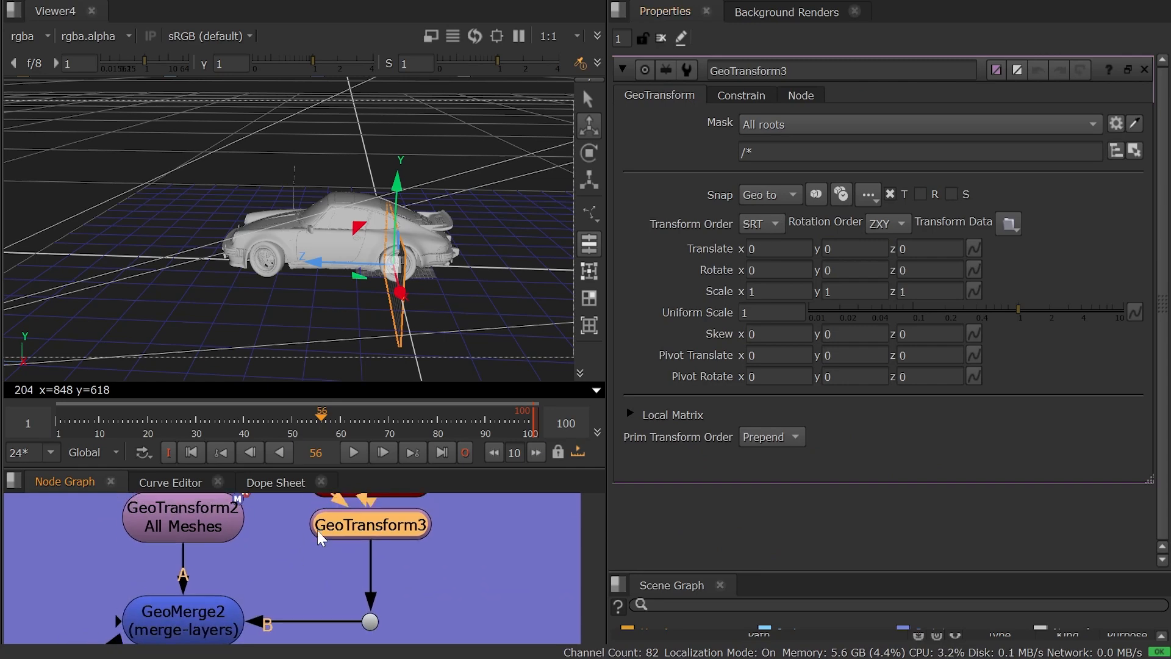
Select the rear licence plate mesh on the car, briefly previewing its vertices before returning to object selection.
ctrl+drag(466, 334, 183, 323)
scroll(307, 278, up, 7)
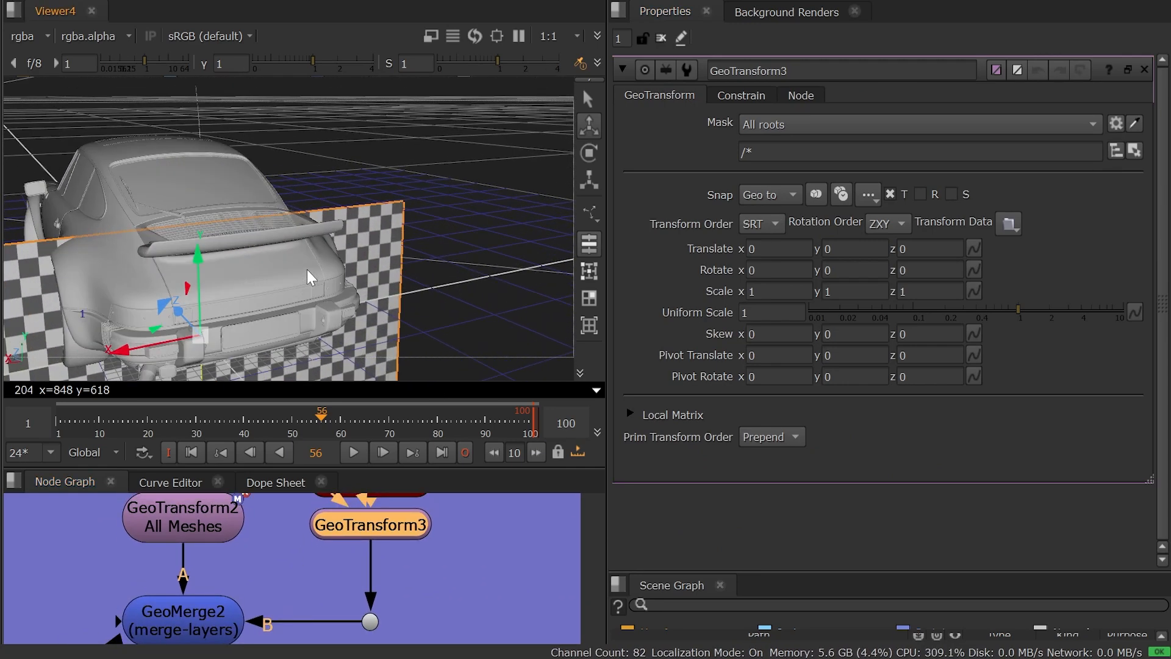
click(284, 313)
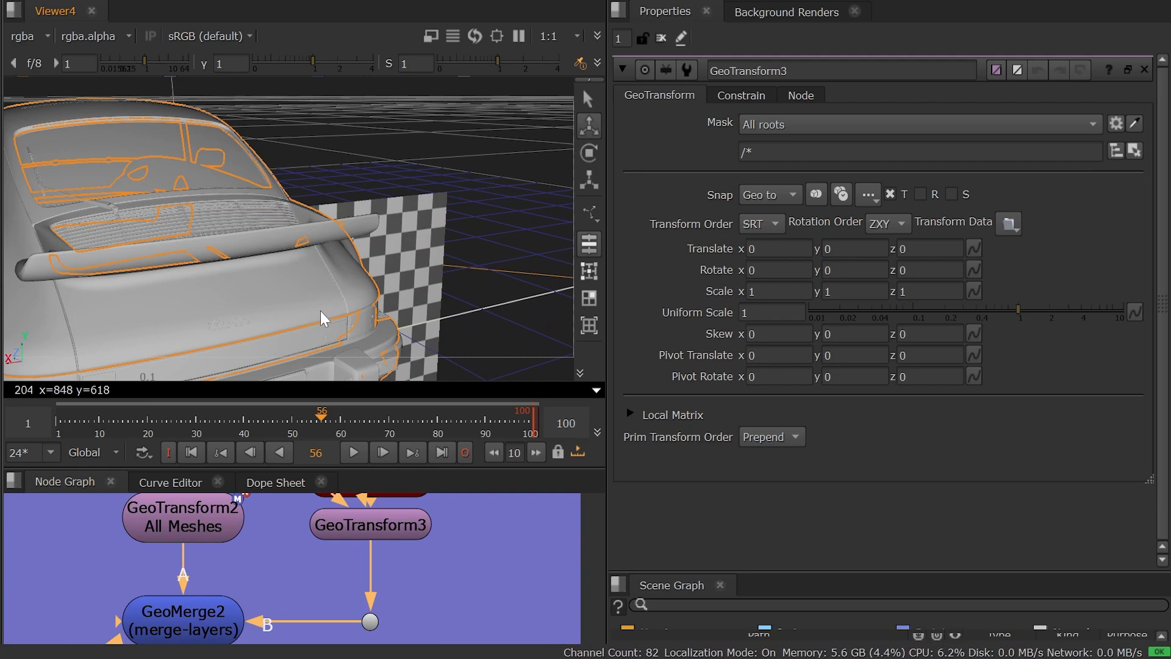
scroll(322, 293, up, 3)
click(322, 266)
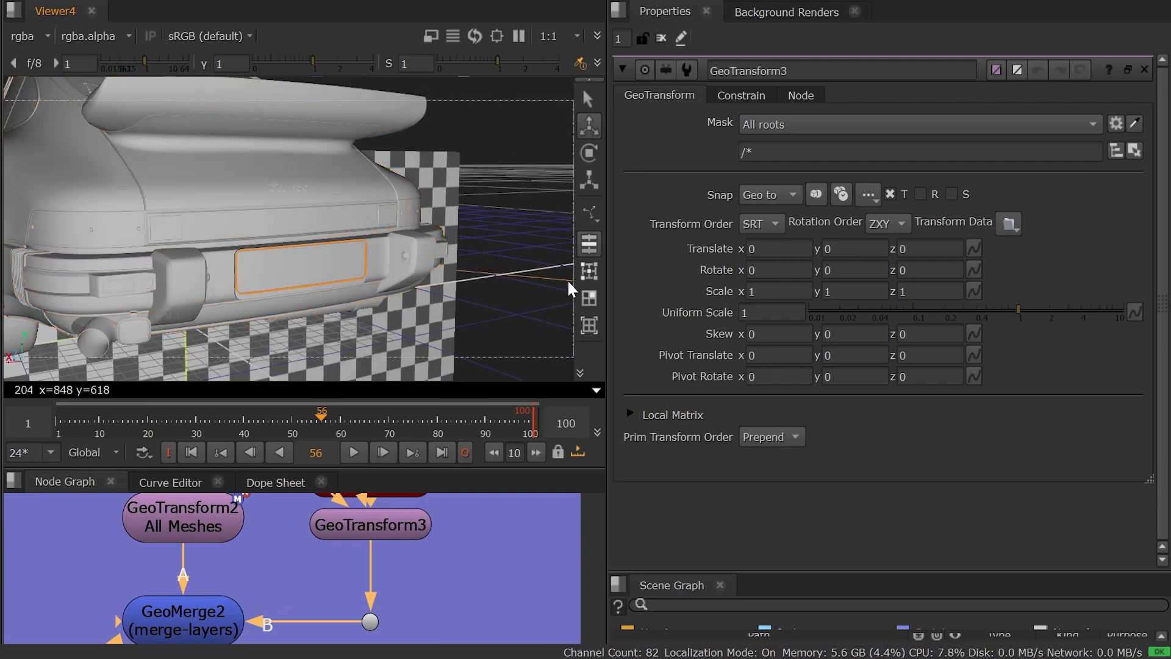
click(589, 271)
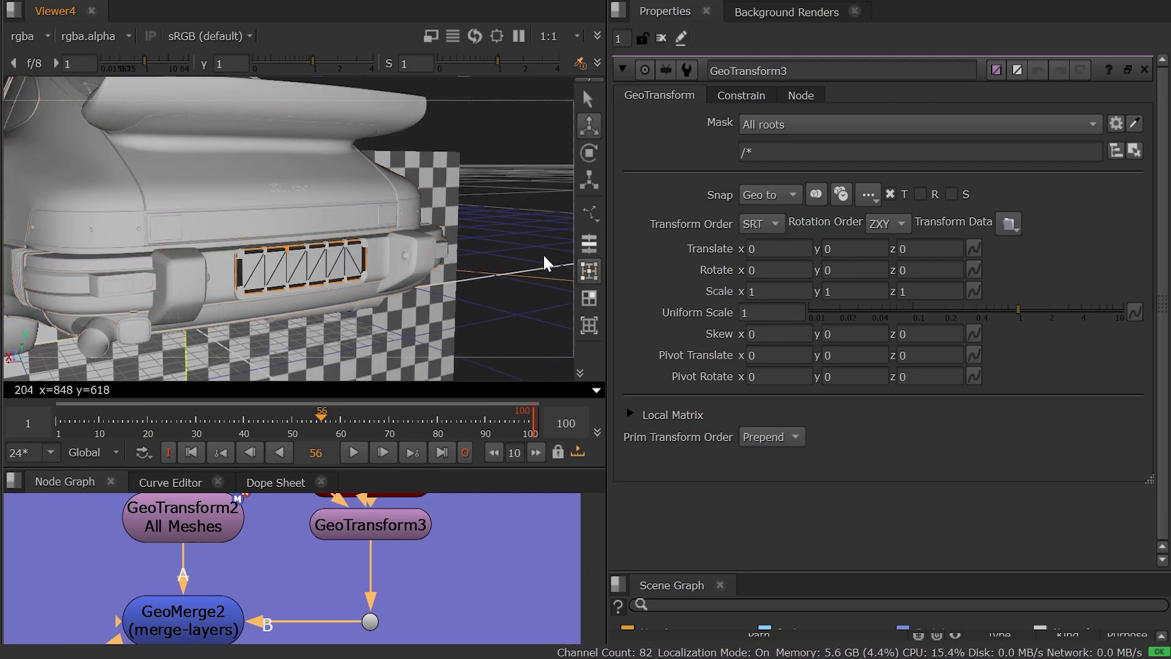
click(589, 245)
Snap GeoTransform3's translation to the selected licence plate, and scrub around frame 56 to check the match.
click(388, 527)
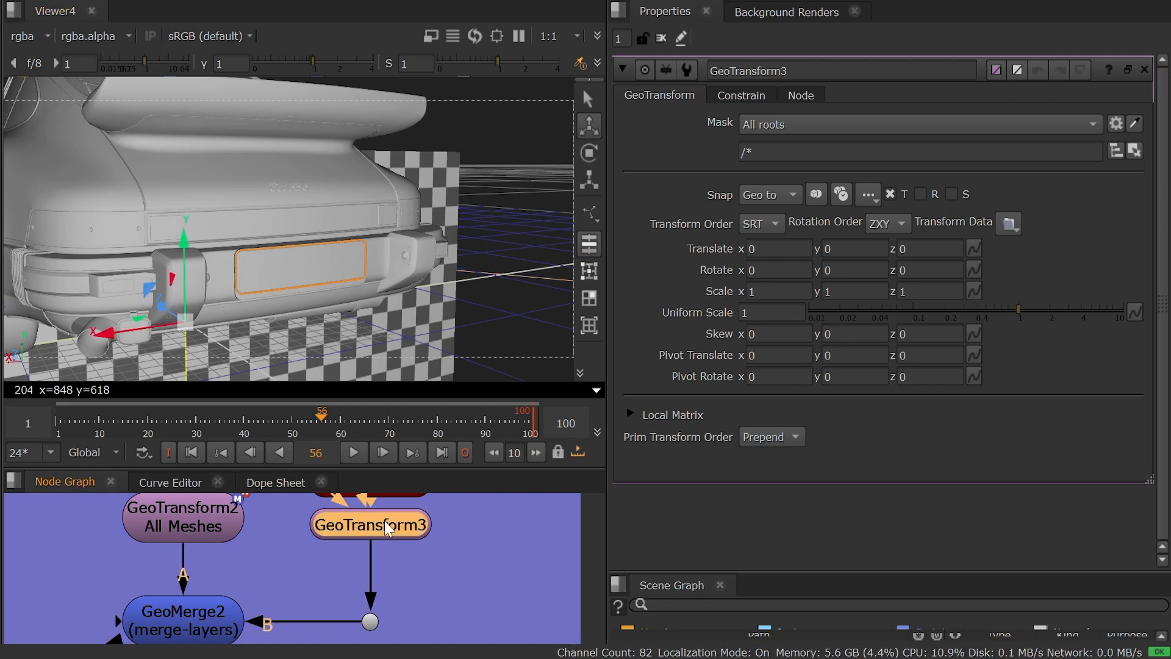
click(816, 194)
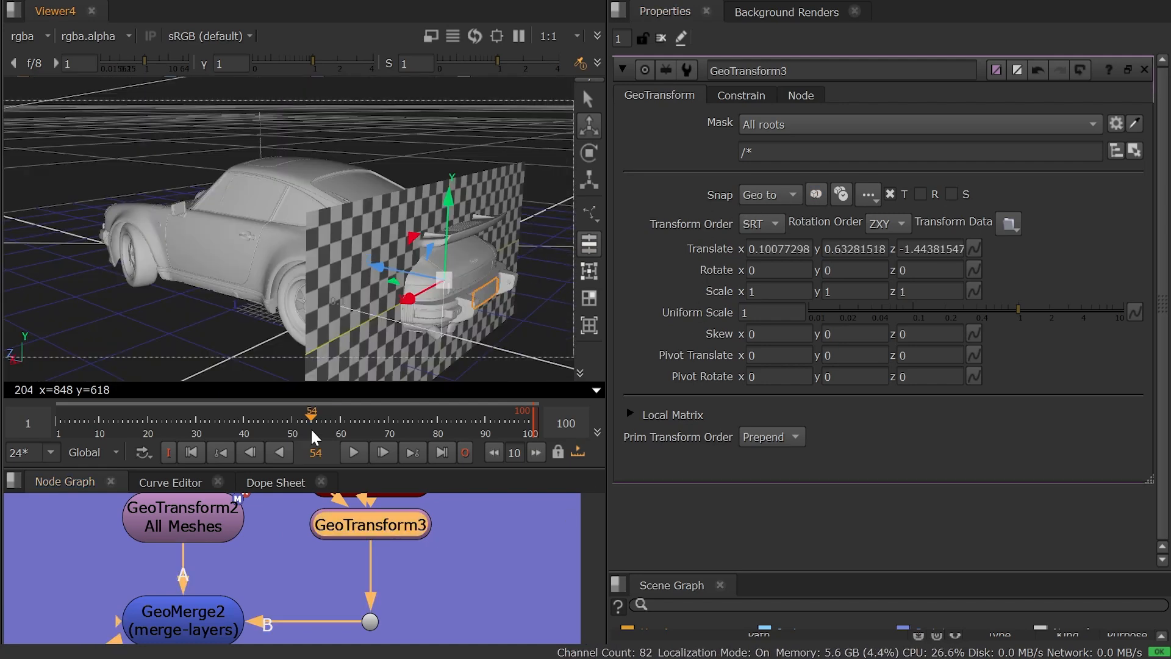
drag(312, 431, 327, 439)
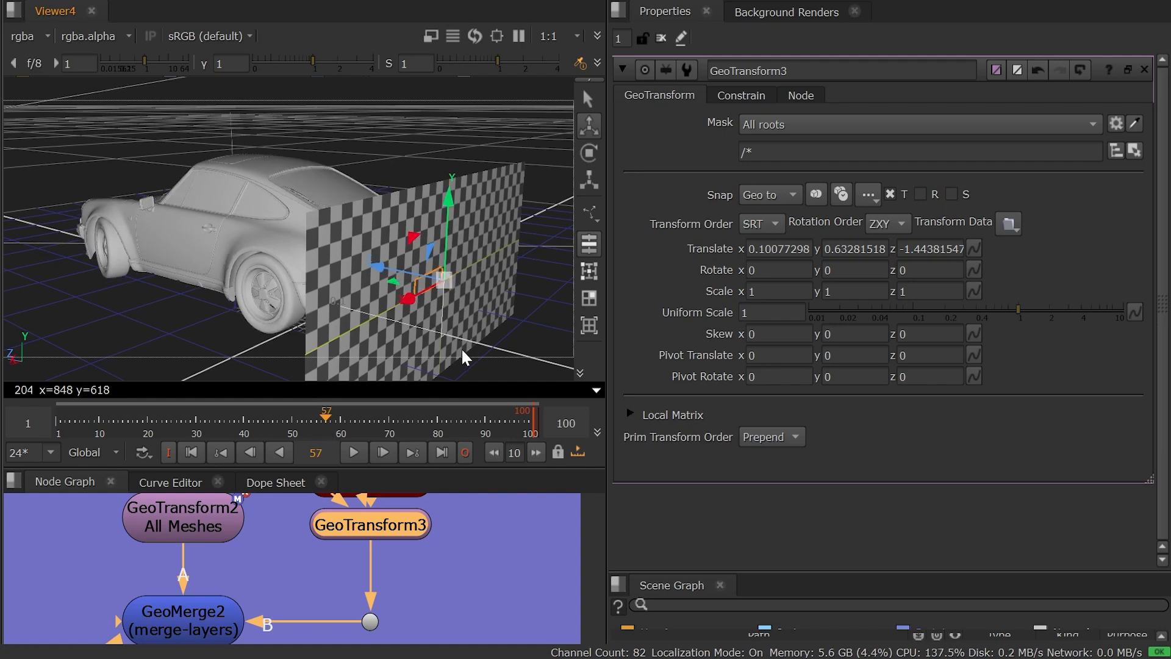
click(323, 421)
mouse_move(322, 420)
mouse_down()
mouse_move(340, 421)
mouse_move(324, 424)
mouse_up()
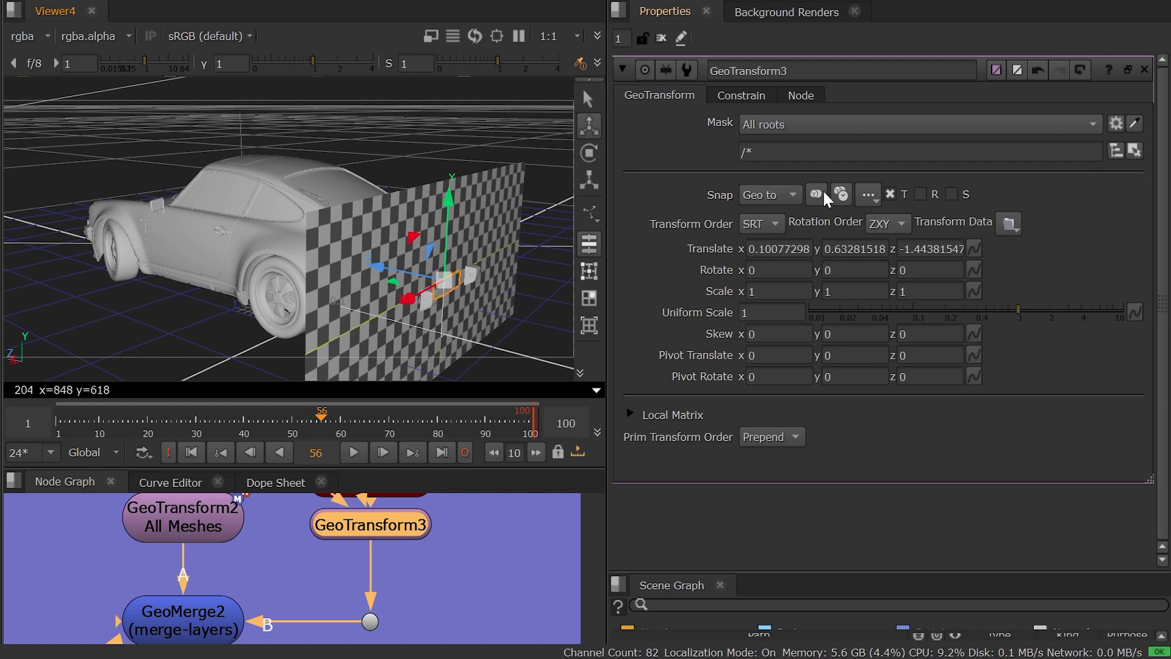
Bake GeoTransform3's translation snap to the licence plate over frames 1-100 and scrub to check the animation.
click(841, 194)
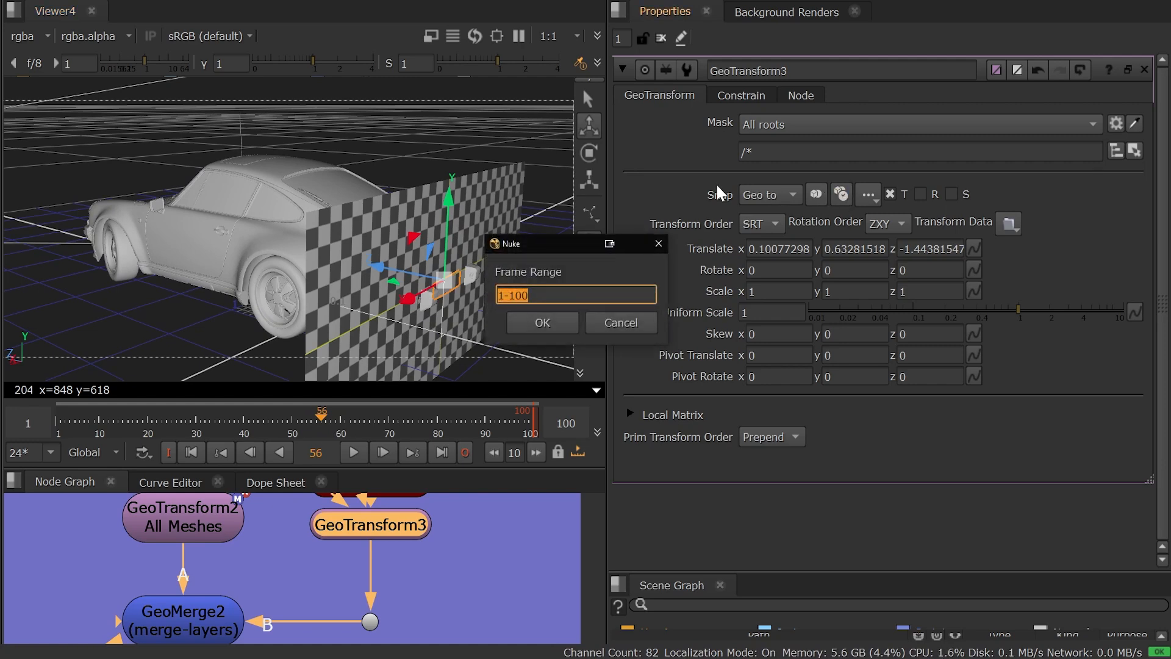
drag(552, 245, 347, 187)
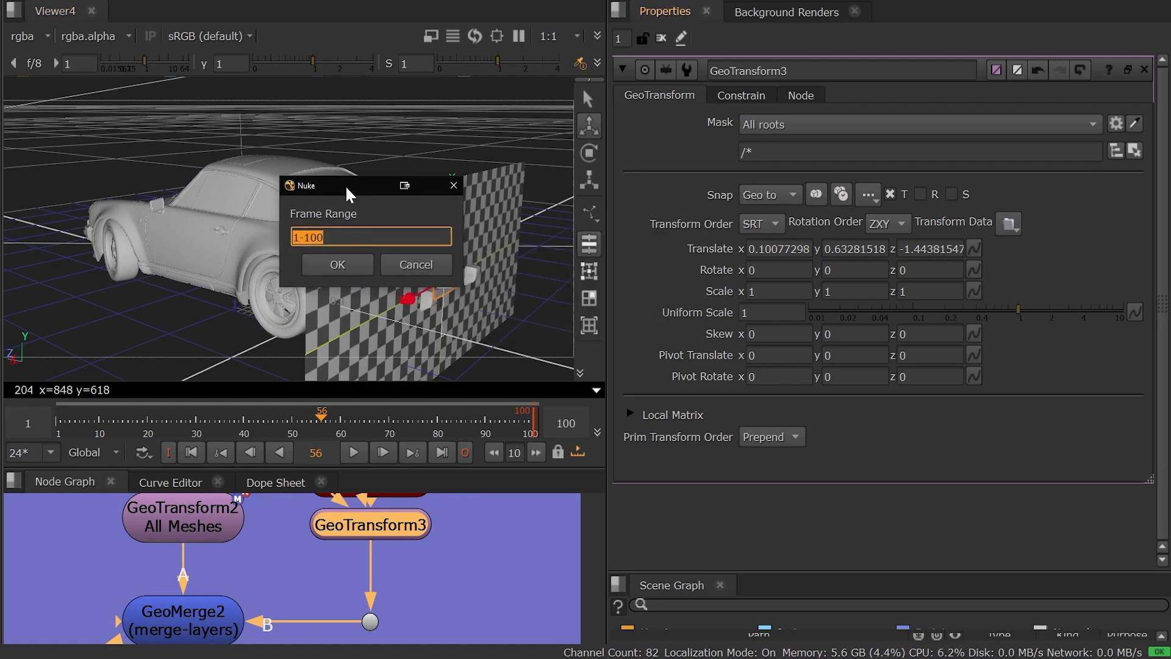
click(333, 269)
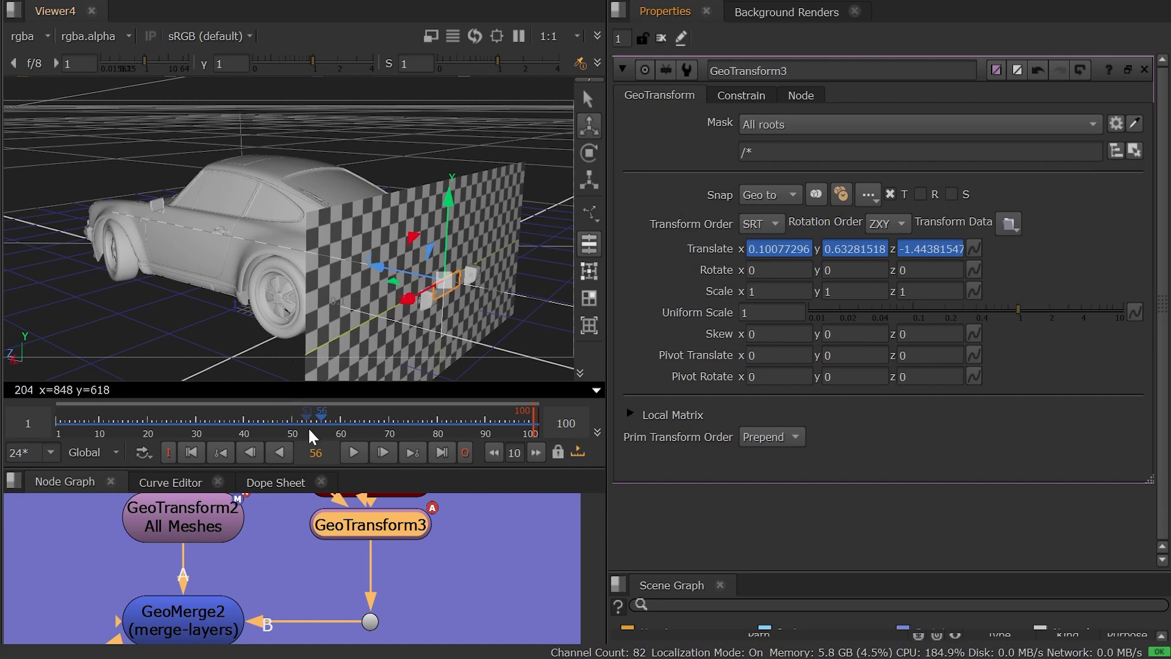
mouse_move(311, 434)
mouse_down()
mouse_move(268, 421)
mouse_move(372, 420)
mouse_move(303, 412)
mouse_move(318, 412)
mouse_up()
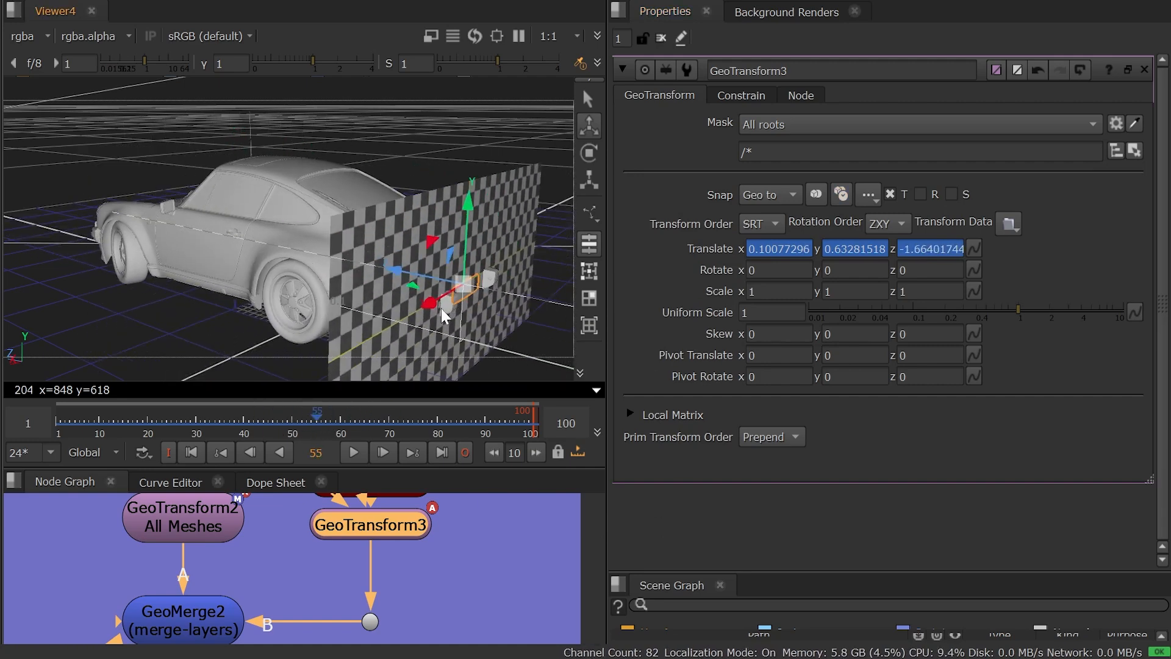
Offset GeoCard10 to about X -0.25, Z -2.12, rotate it about -83.3° in Y, and scrub the timeline at GeoMerge2.
scroll(449, 547, down, 3)
click(400, 531)
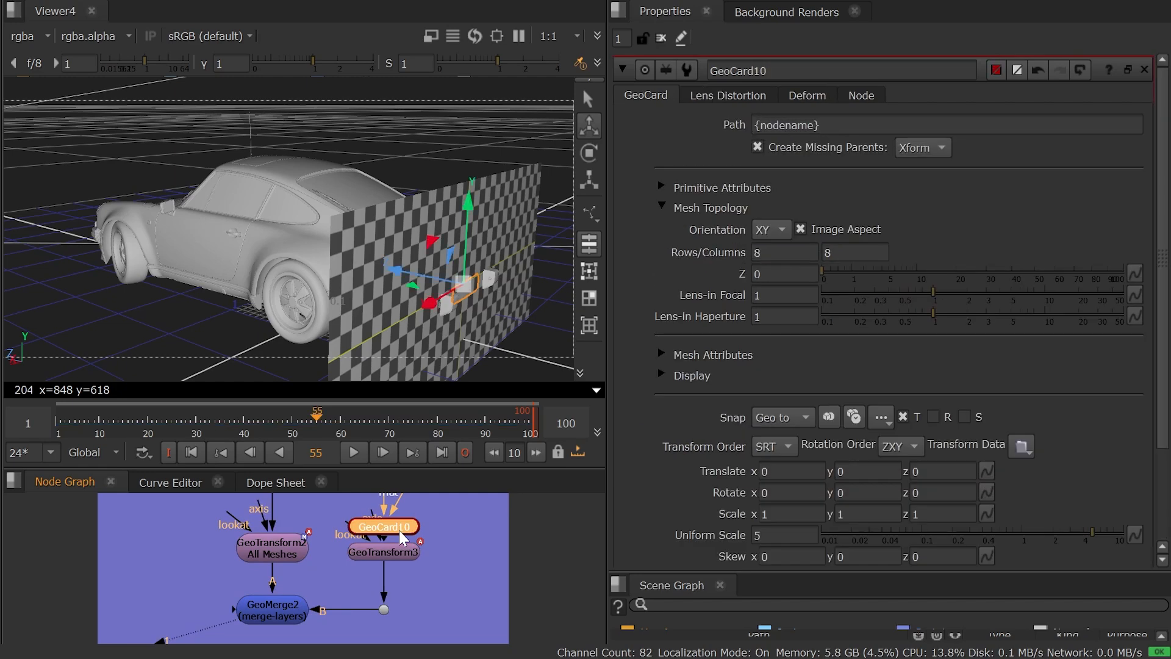
key(e)
drag(479, 308, 620, 316)
key(w)
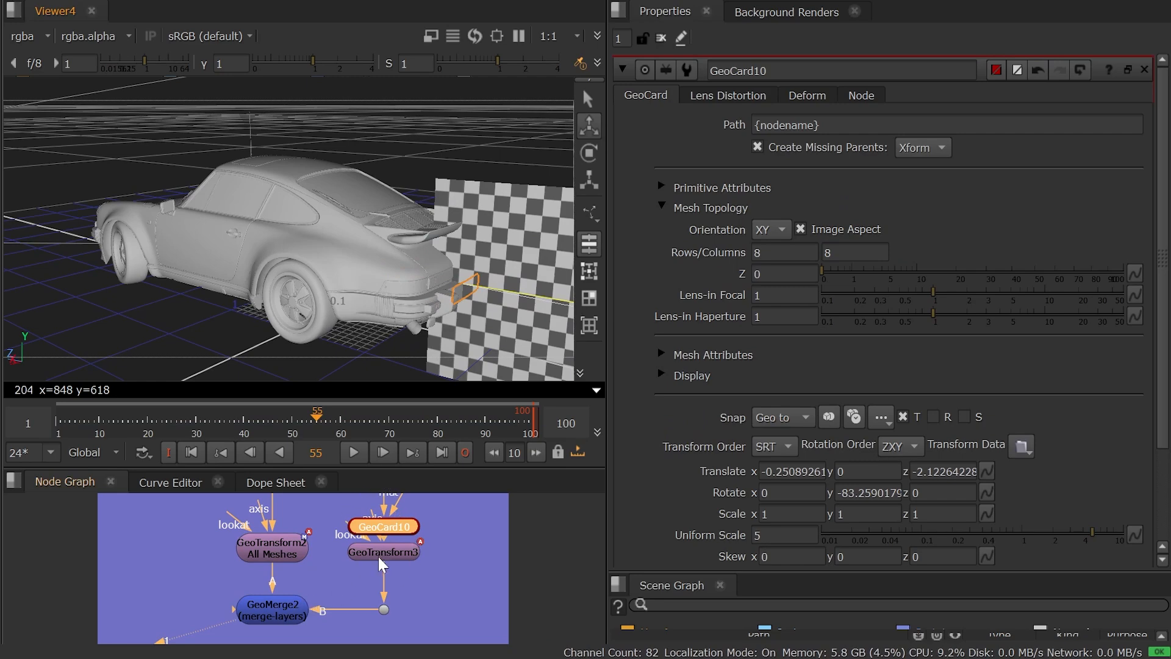
click(283, 606)
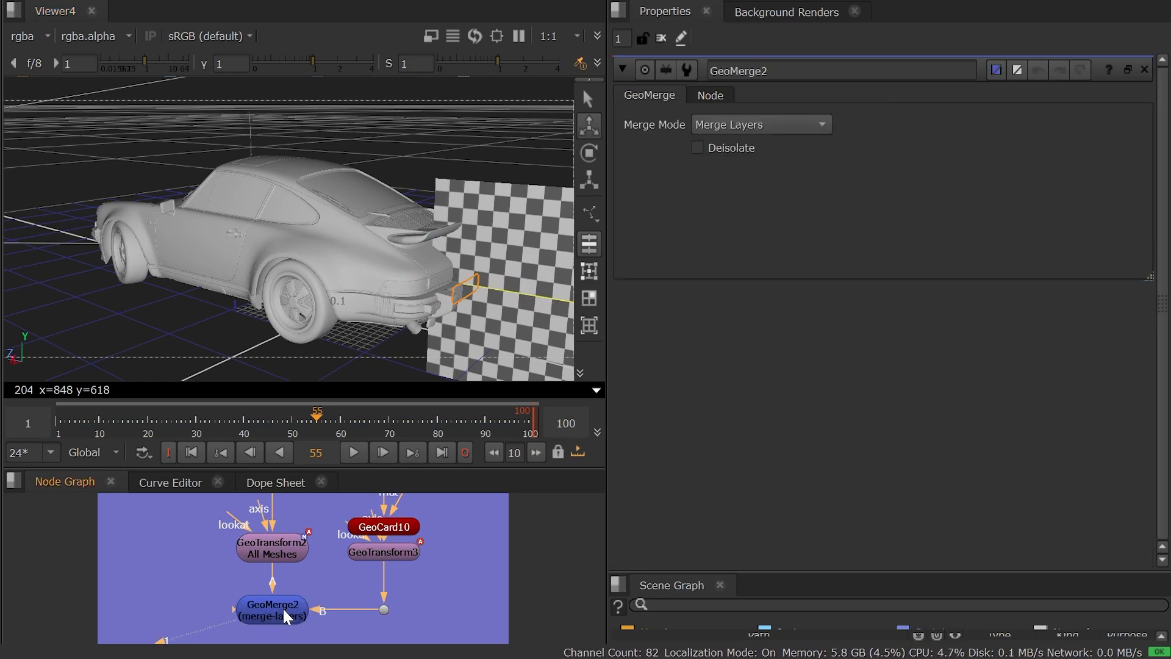
drag(167, 413, 382, 420)
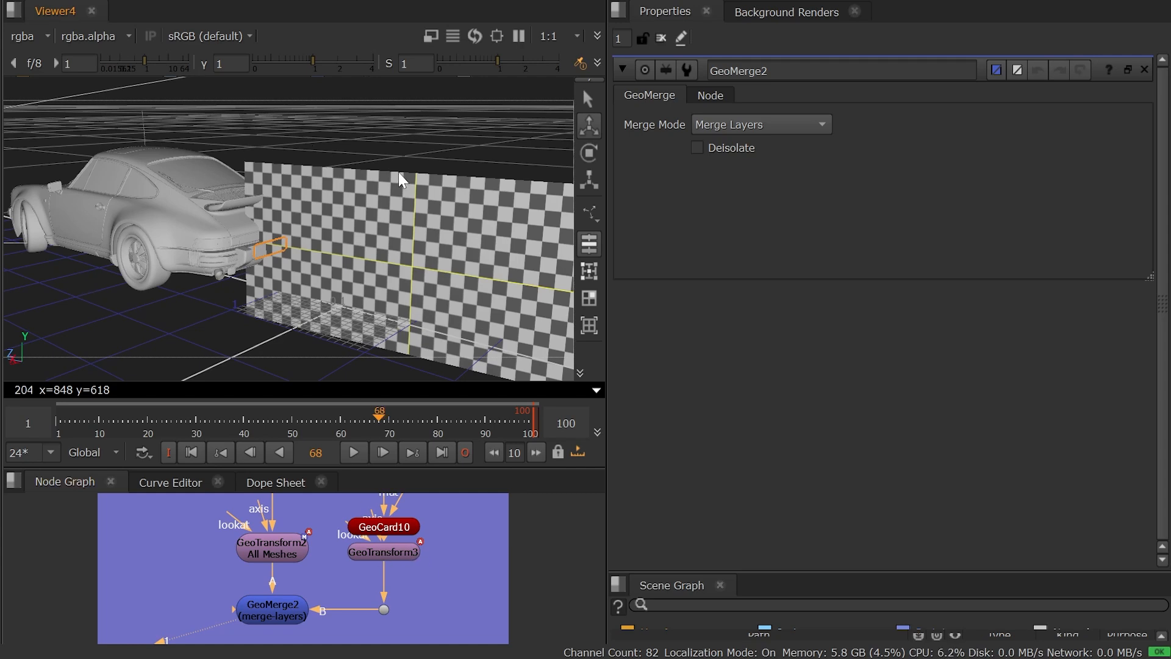
Delete the GeoTransform3 node below GeoCard10.
double_click(389, 552)
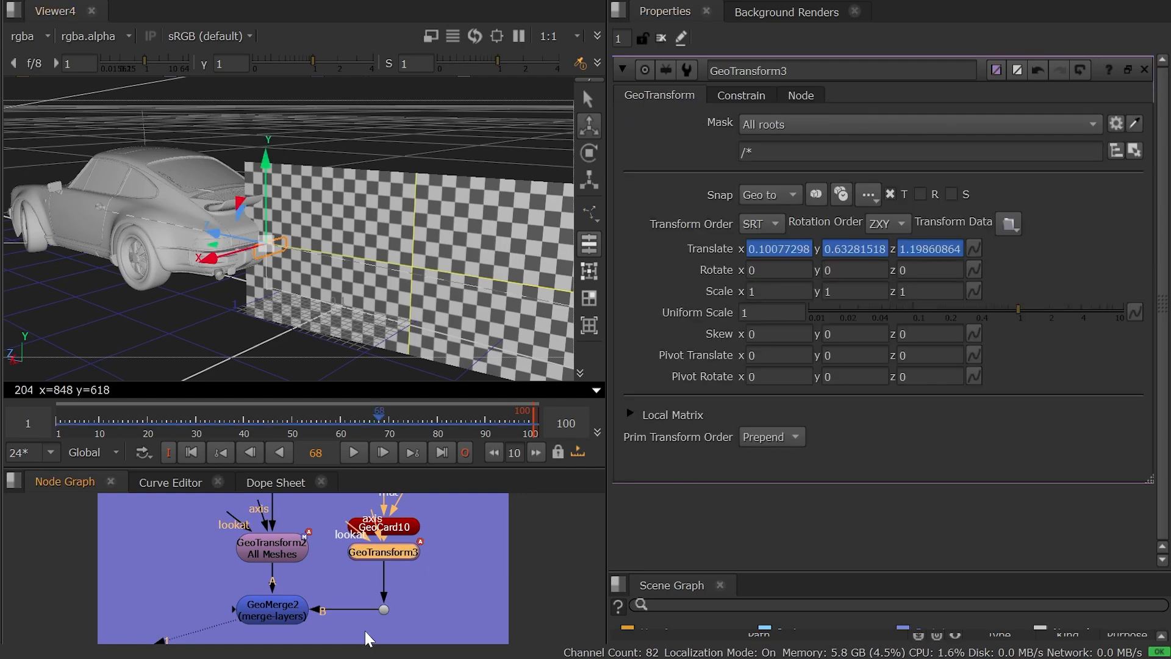
key(Delete)
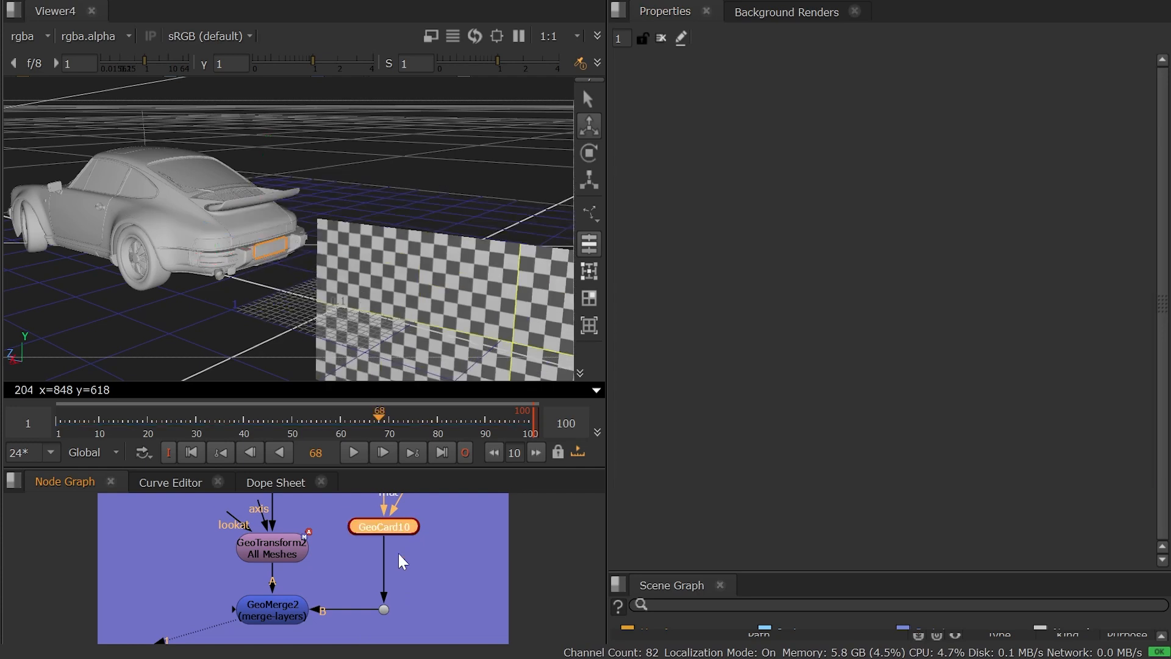
Add a GeoConstrain node directly below GeoMerge2.
middle_drag(298, 601, 341, 540)
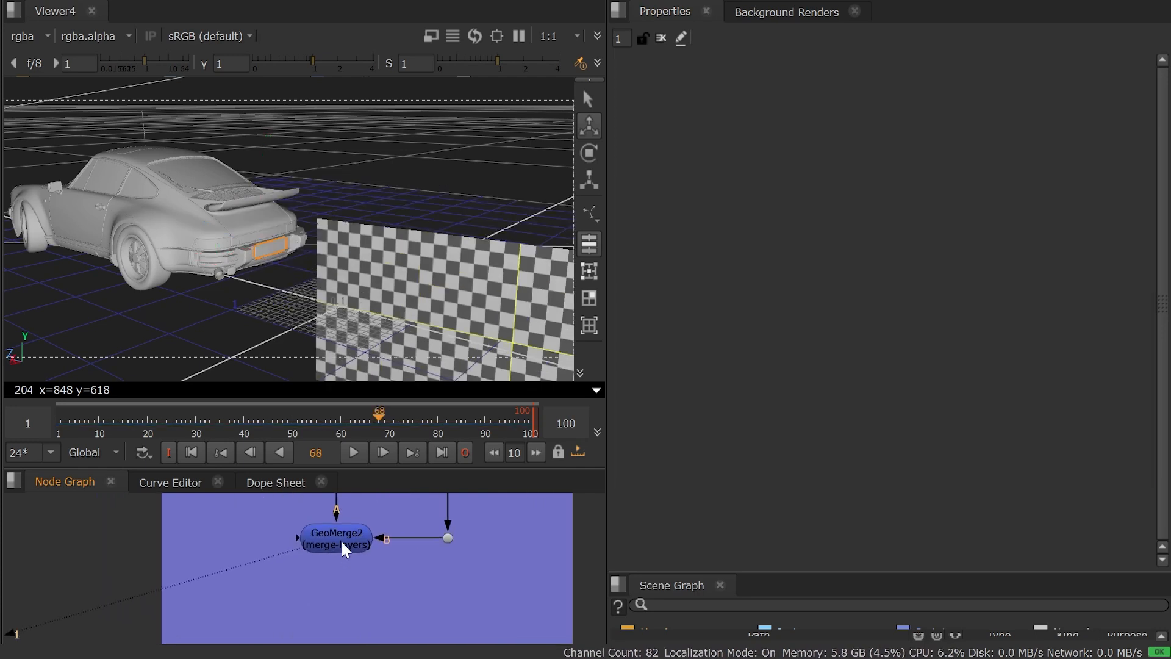
key(Tab)
text(geocon)
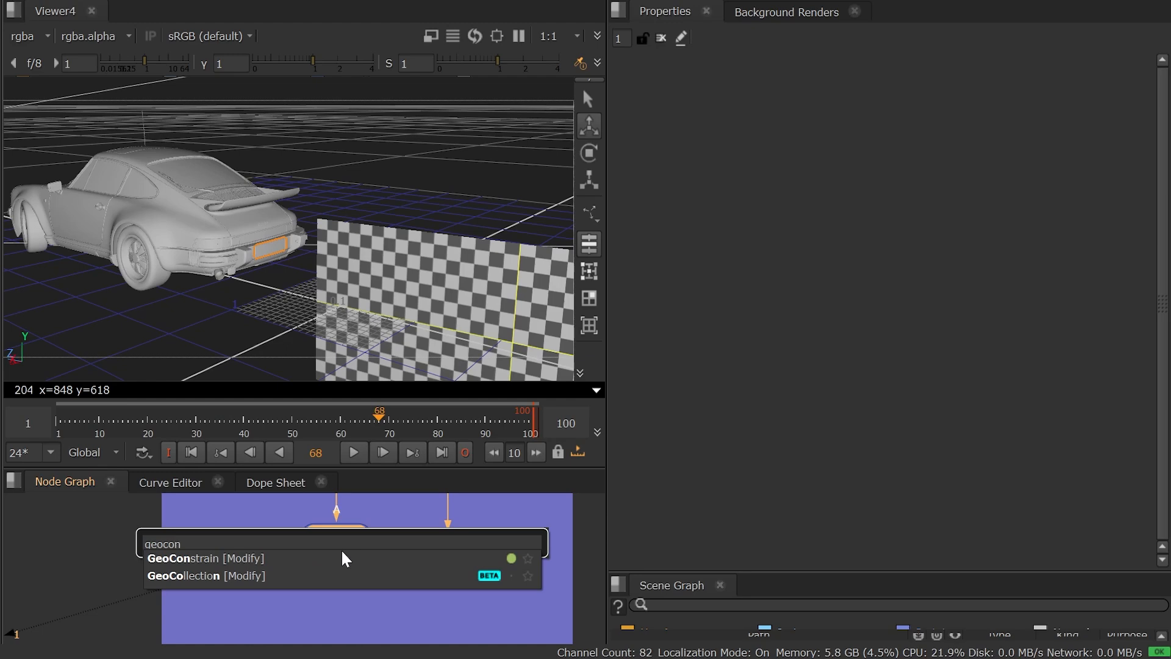
key(Return)
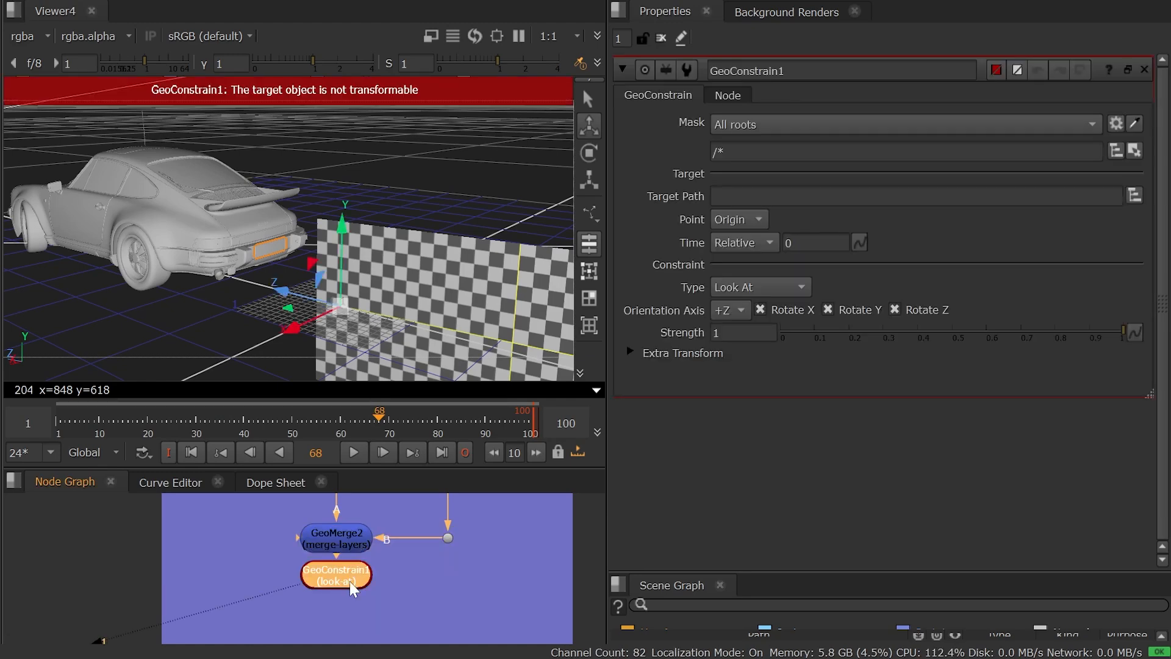
Set the GeoConstrain mask to /GeoCard10 by picking the checkered card in the viewer.
middle_drag(437, 313, 298, 263)
ctrl+drag(298, 262, 377, 241)
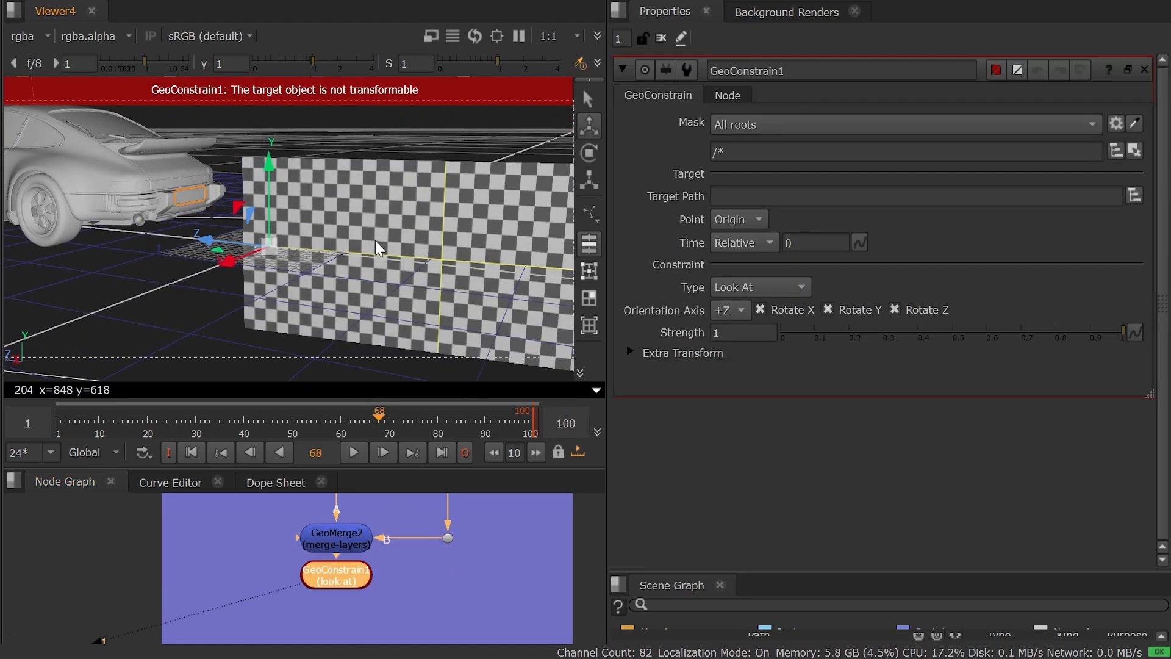
click(1137, 125)
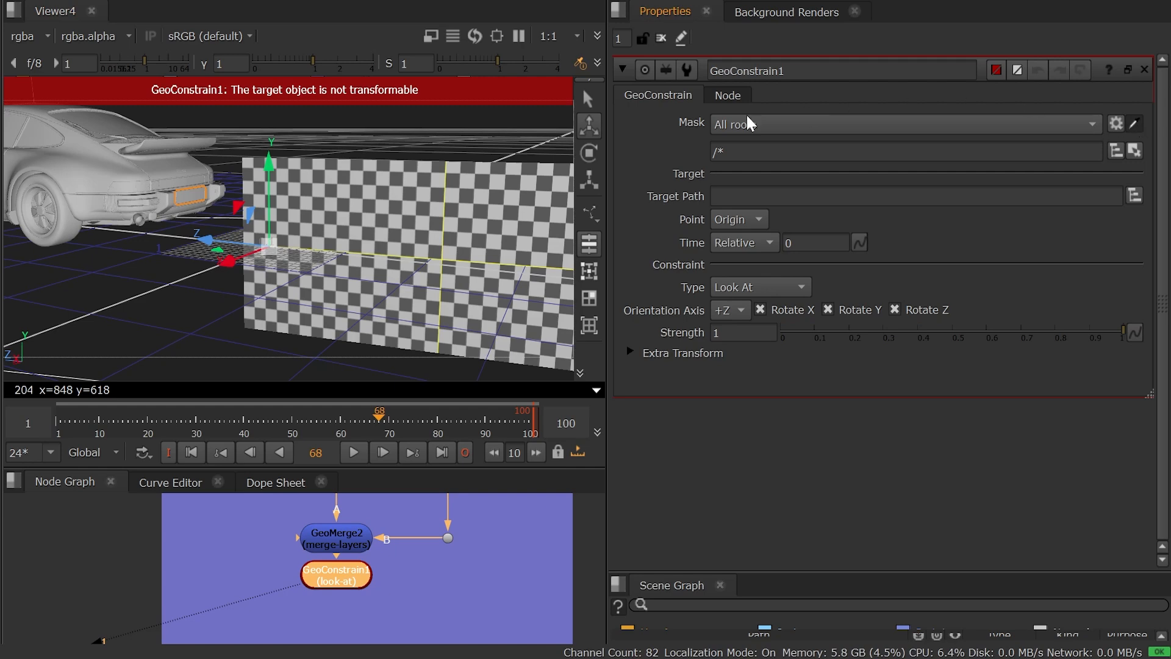
click(356, 191)
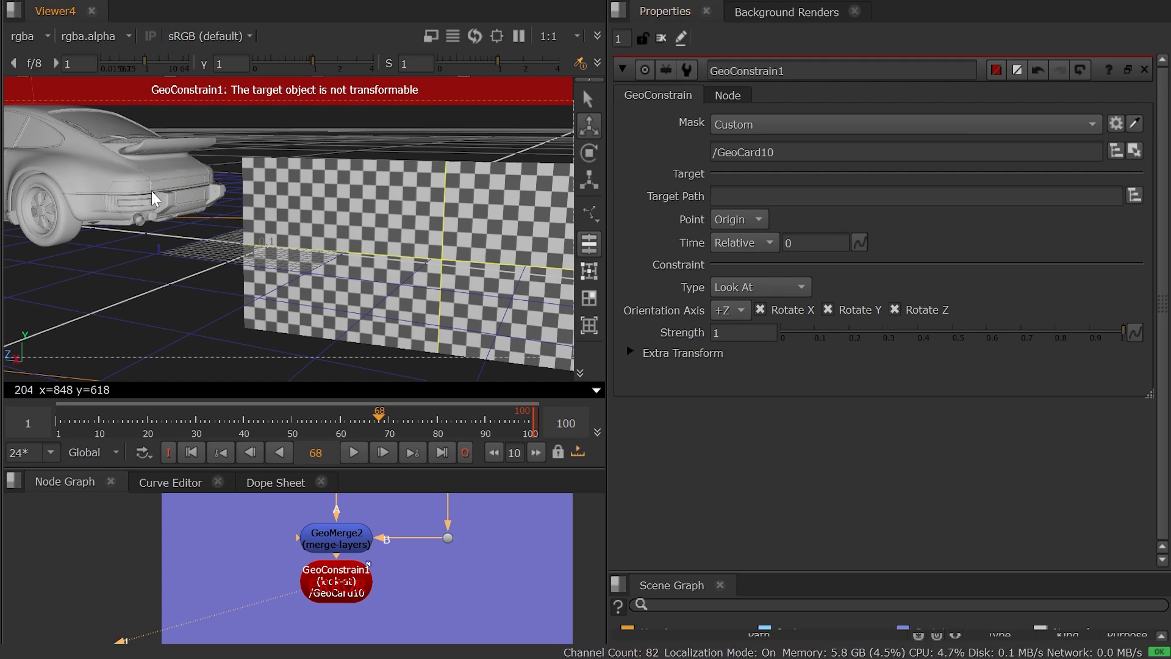
View GeoMerge2, pick the car's rear licence plate in the viewer, and locate its mesh Object_43 in the enlarged Scene Graph.
alt+drag(152, 198, 203, 241)
click(343, 543)
key(1)
scroll(222, 243, up, 4)
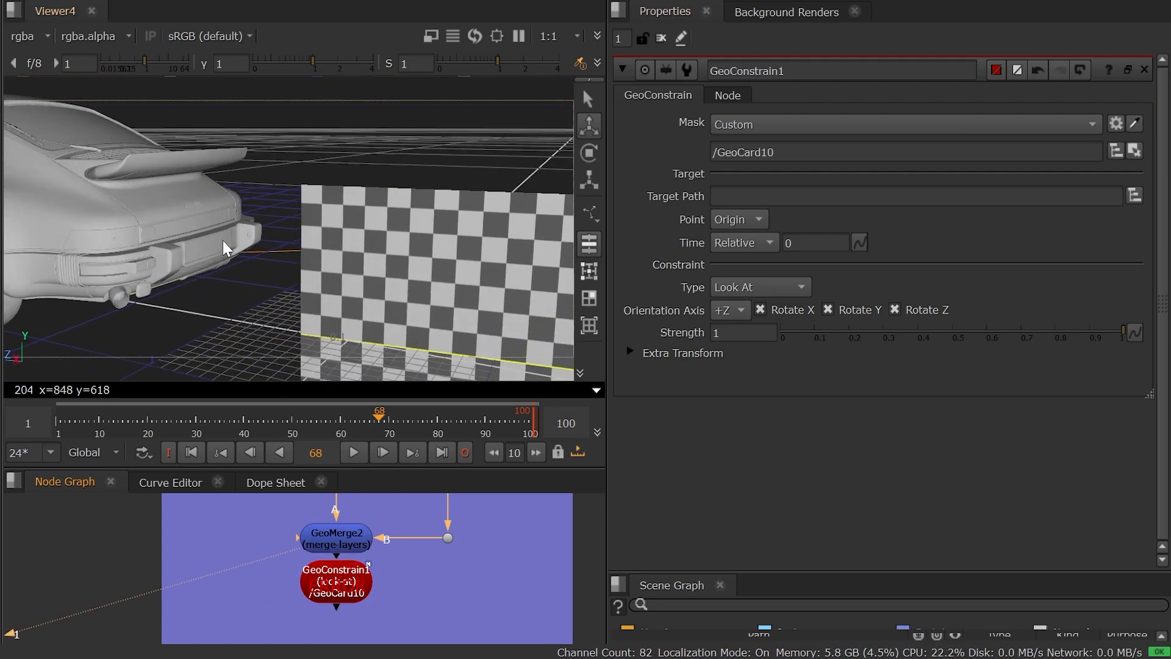
click(209, 253)
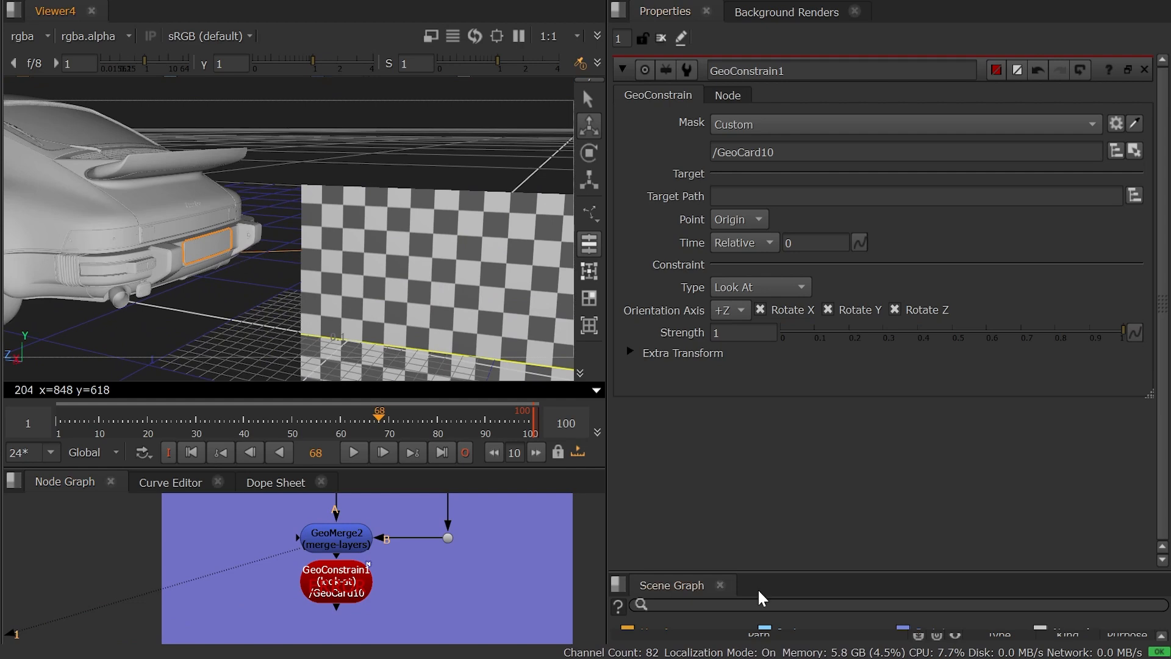
drag(756, 571, 739, 365)
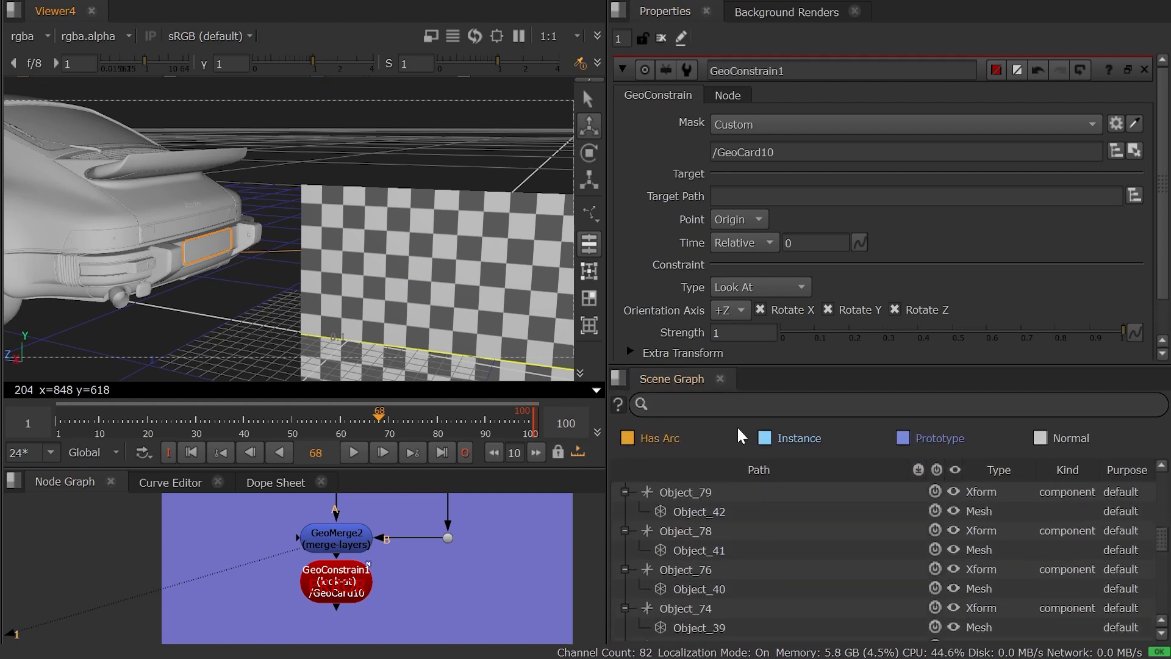
double_click(202, 244)
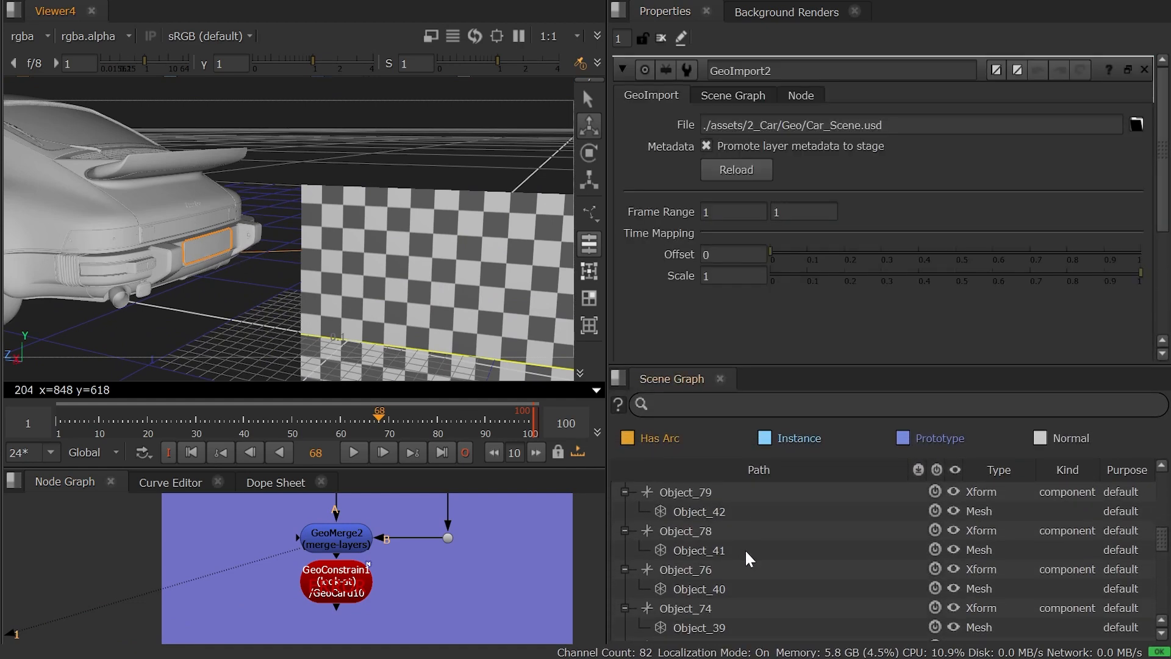
scroll(745, 549, down, 15)
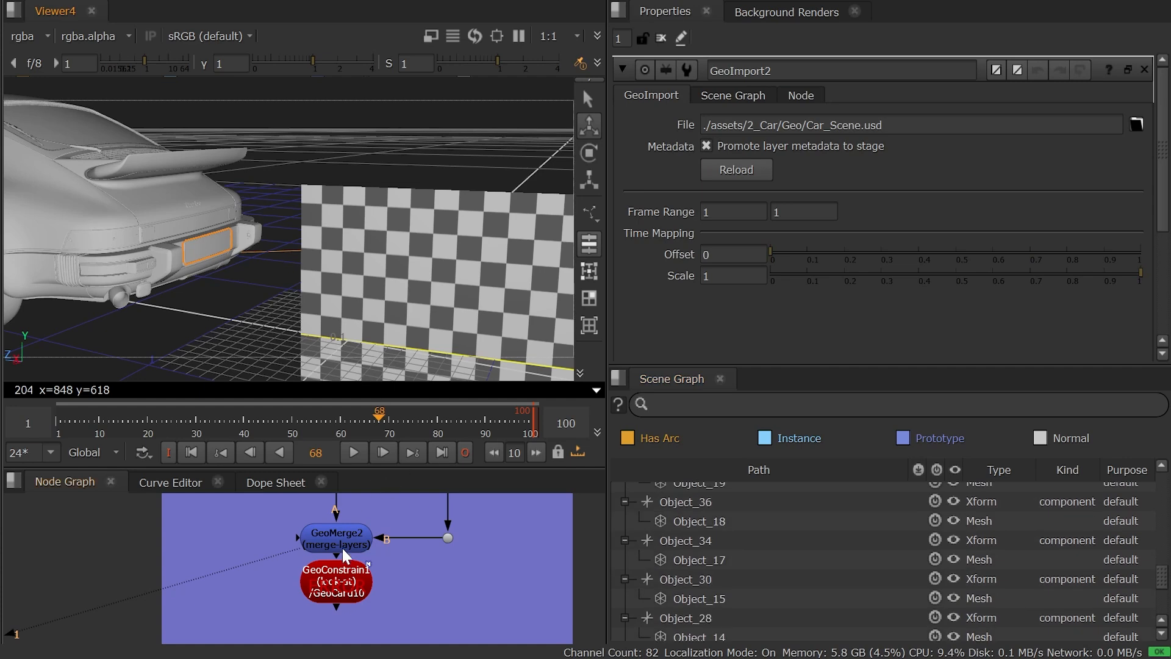
click(343, 550)
click(220, 251)
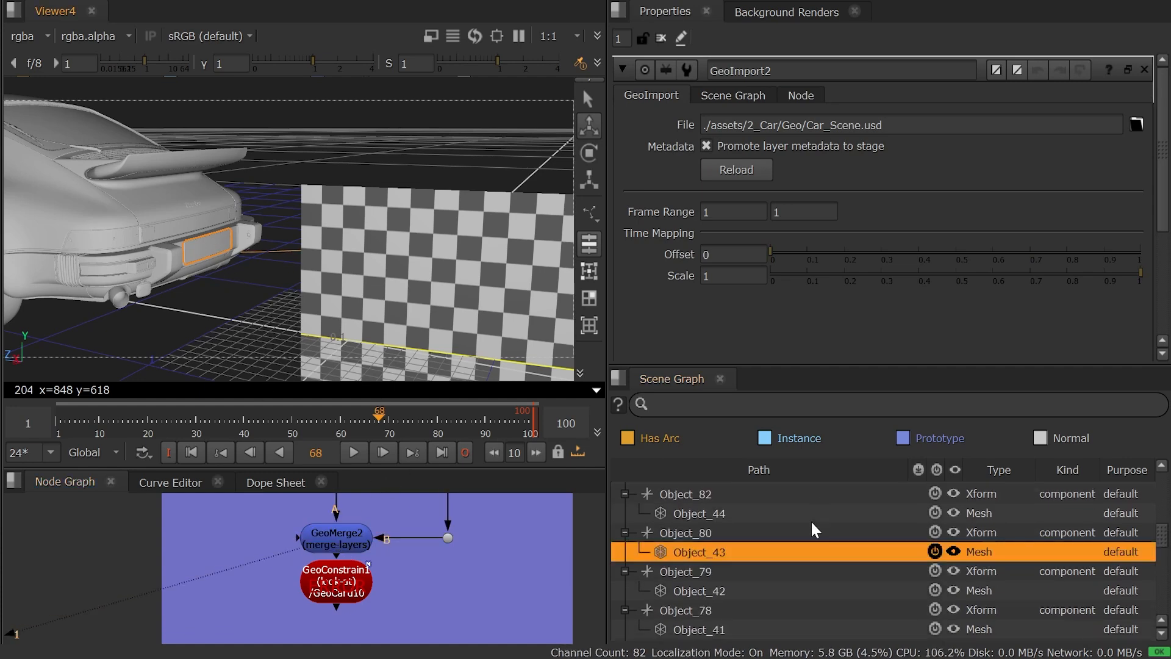
Set GeoConstrain1's target path to the licence plate mesh /Object_80/Object_43 and scrub the timeline to check the Look At constraint.
click(365, 580)
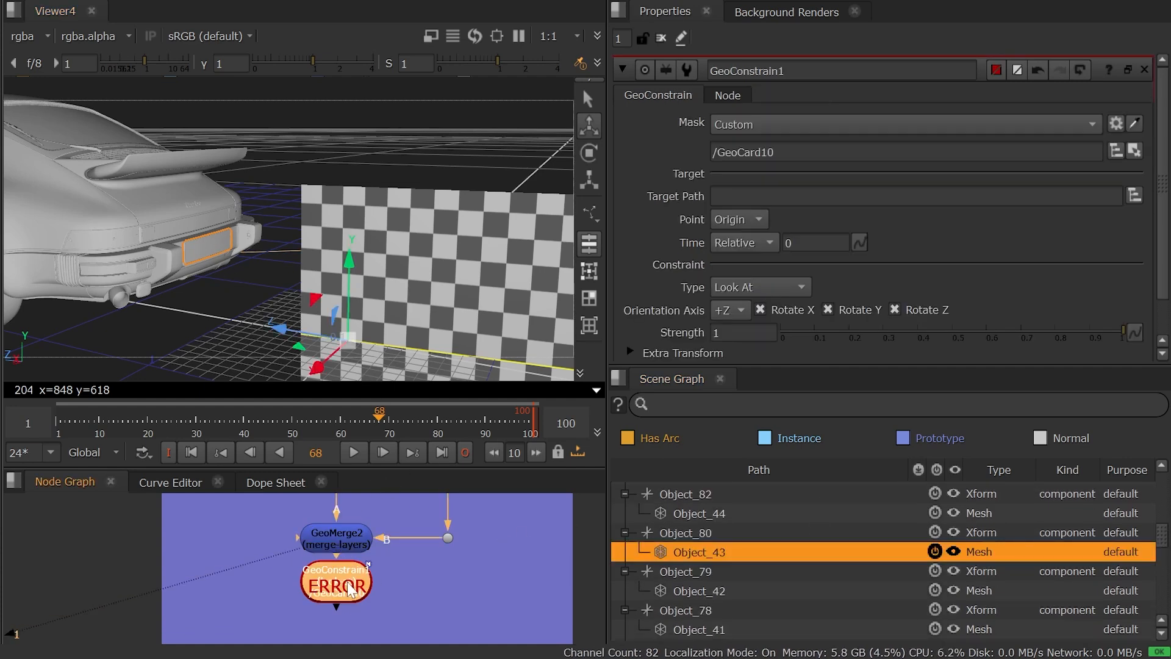
drag(676, 554, 763, 196)
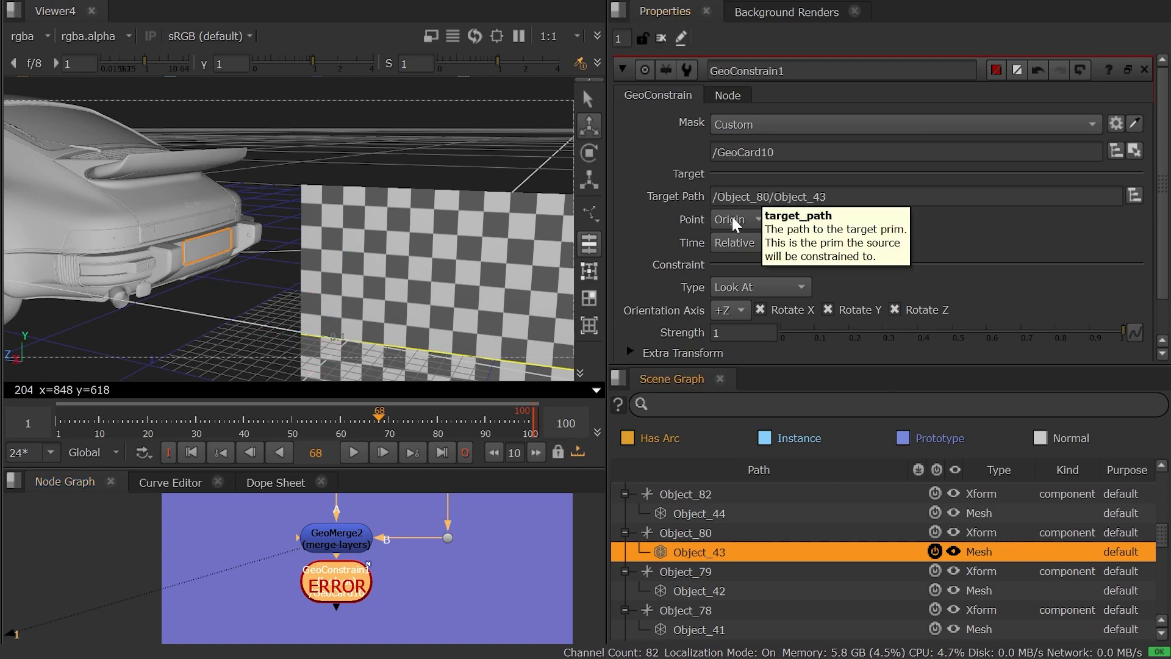
scroll(372, 271, down, 6)
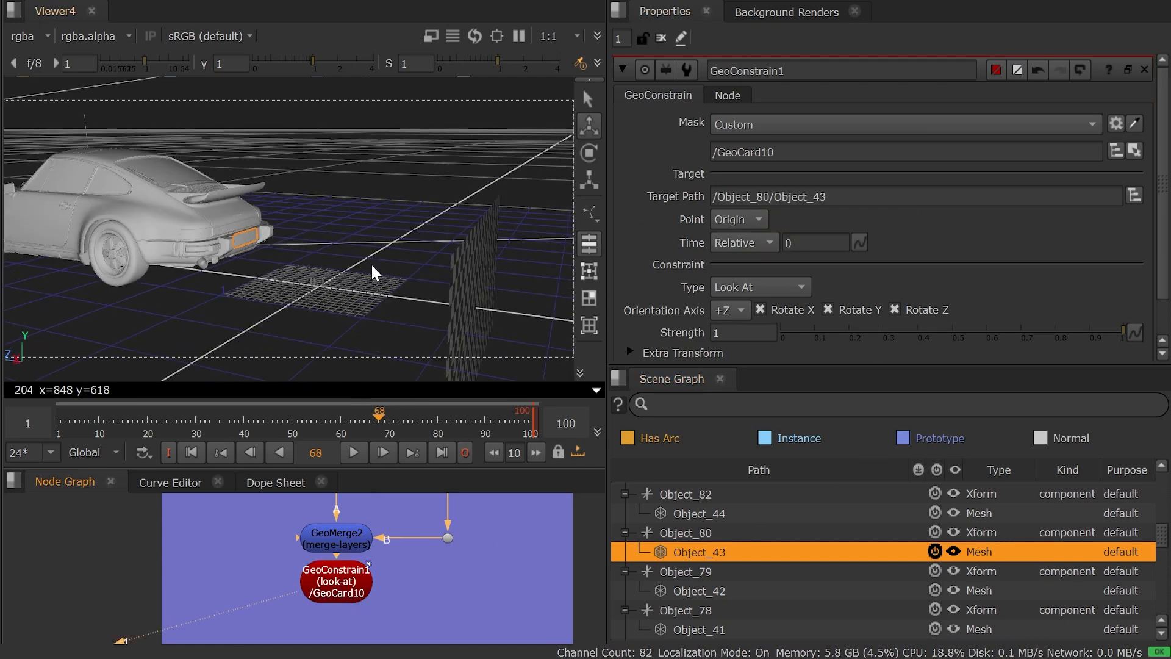
ctrl+drag(291, 256, 390, 260)
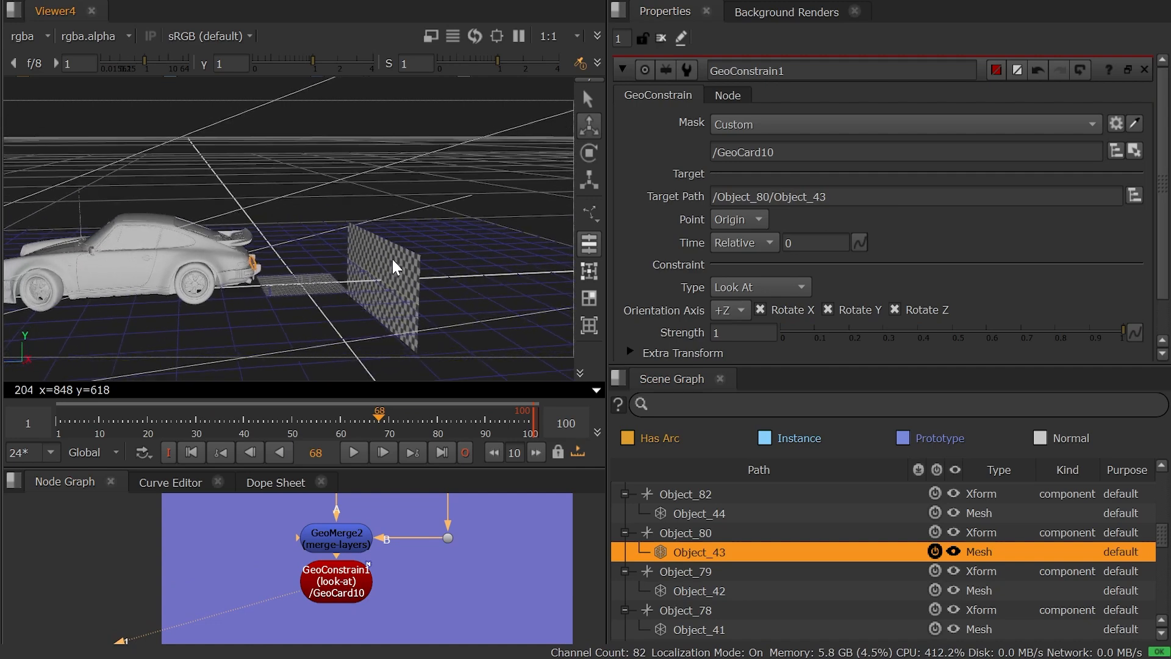
drag(359, 423, 279, 416)
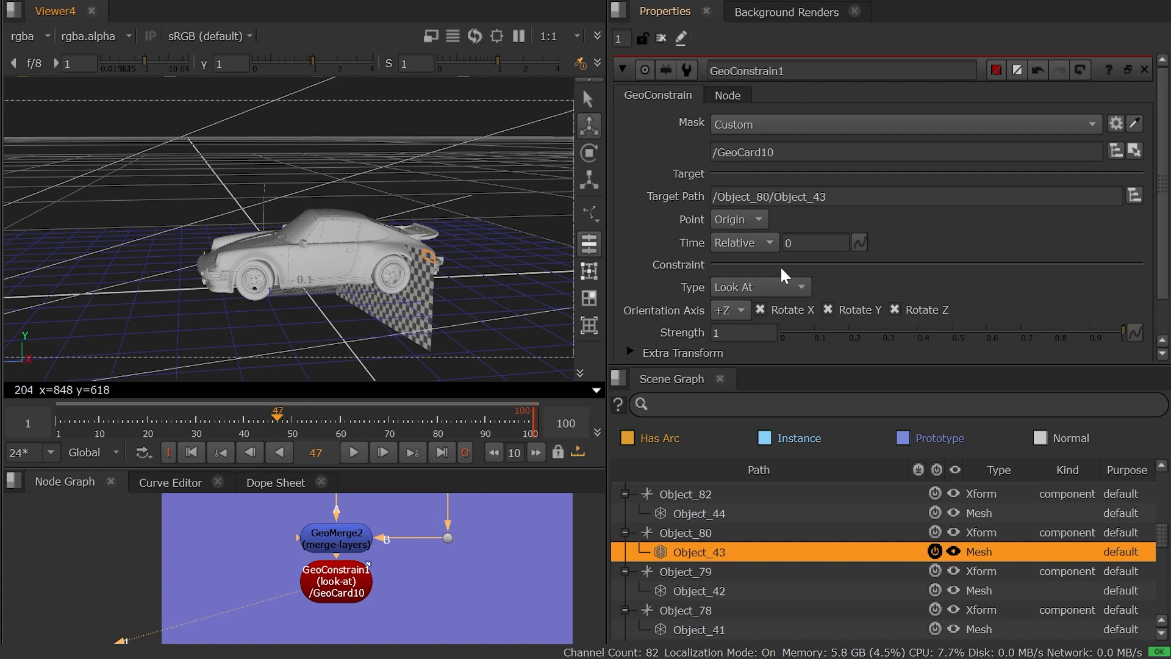
mouse_move(278, 421)
mouse_down()
mouse_move(258, 423)
mouse_move(275, 424)
mouse_up()
Change GeoConstrain1's constraint type to Parent and enable Maintain Offset Frame, scrubbing the timeline to check the card's motion.
click(765, 286)
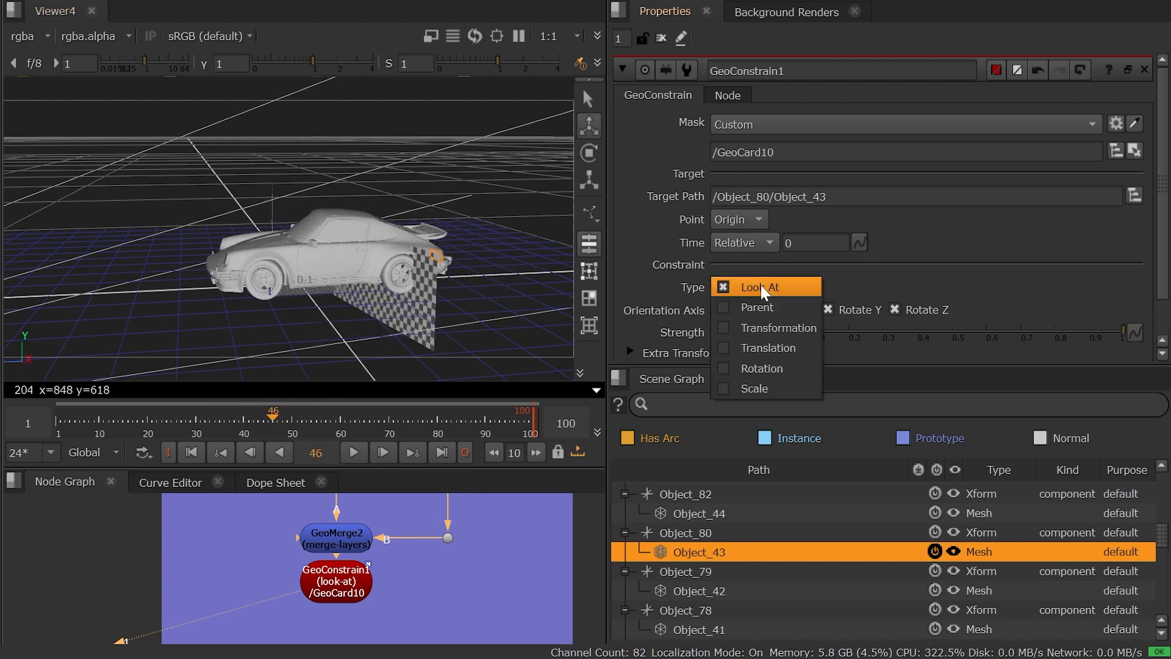
click(764, 308)
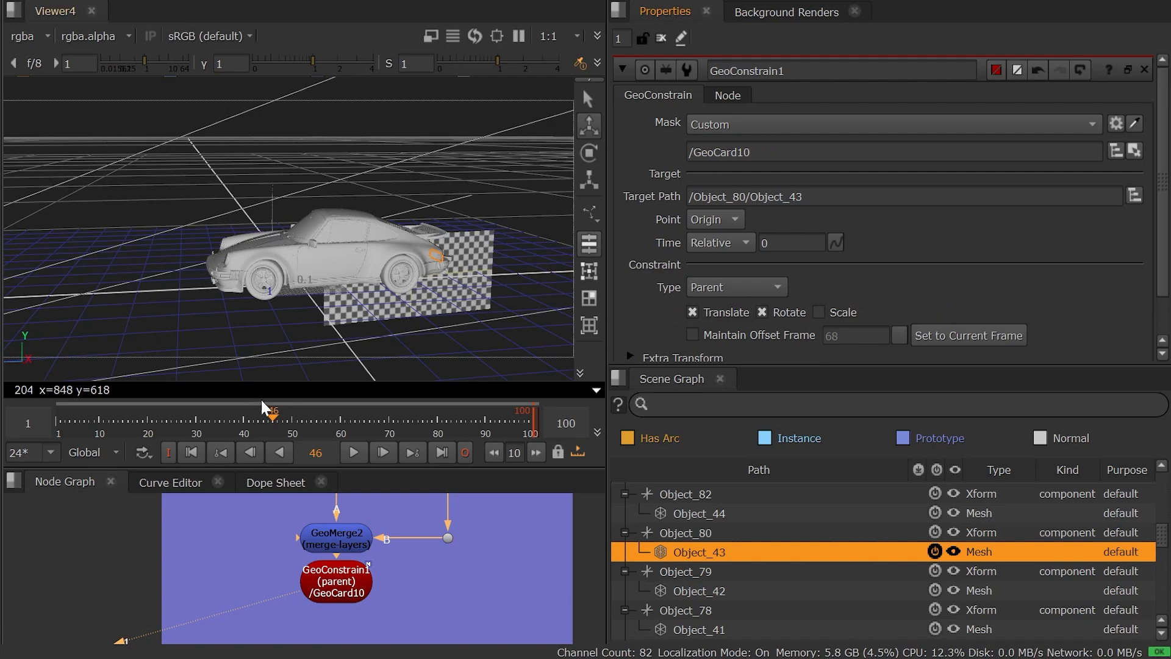
drag(265, 416, 299, 416)
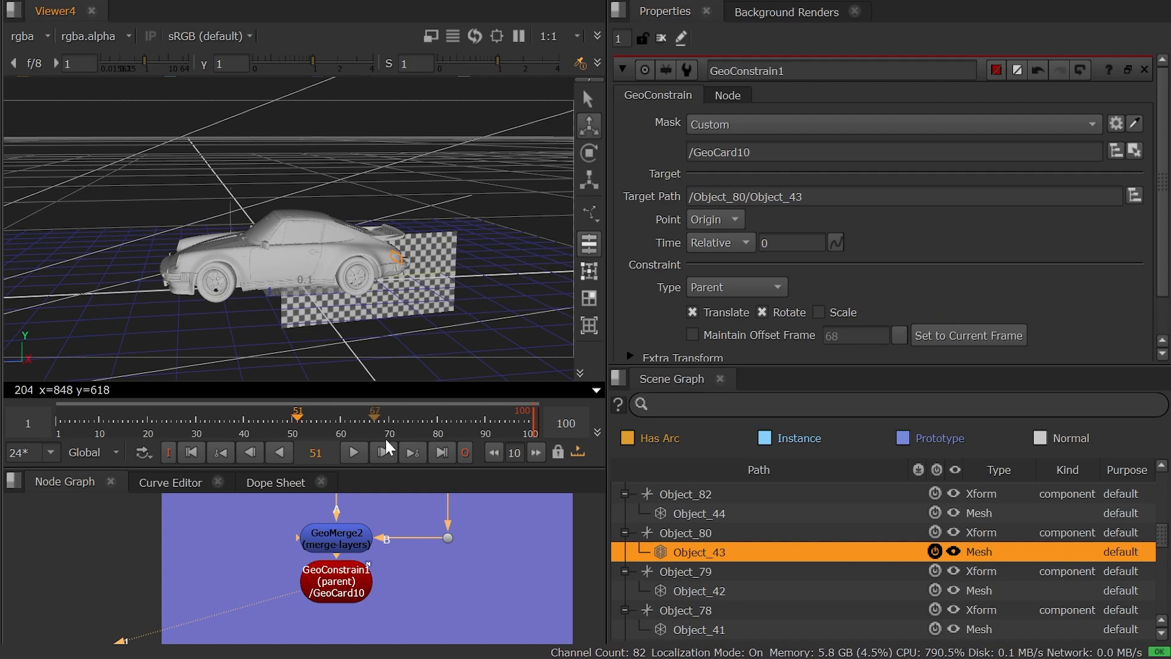
click(693, 335)
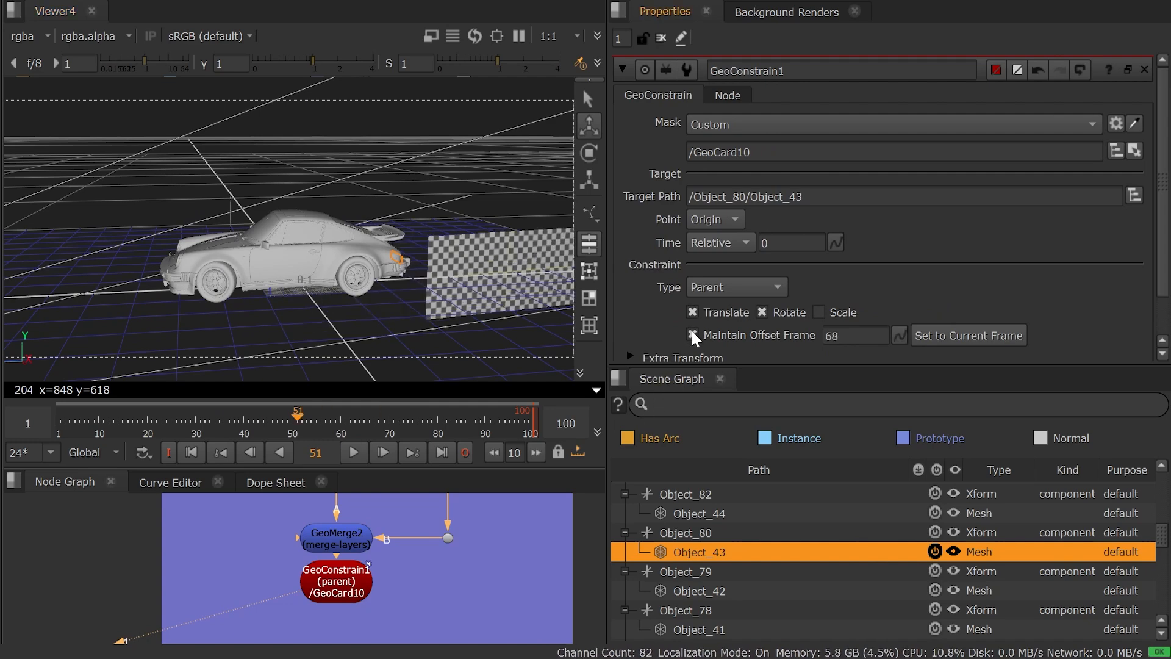
drag(292, 417, 319, 434)
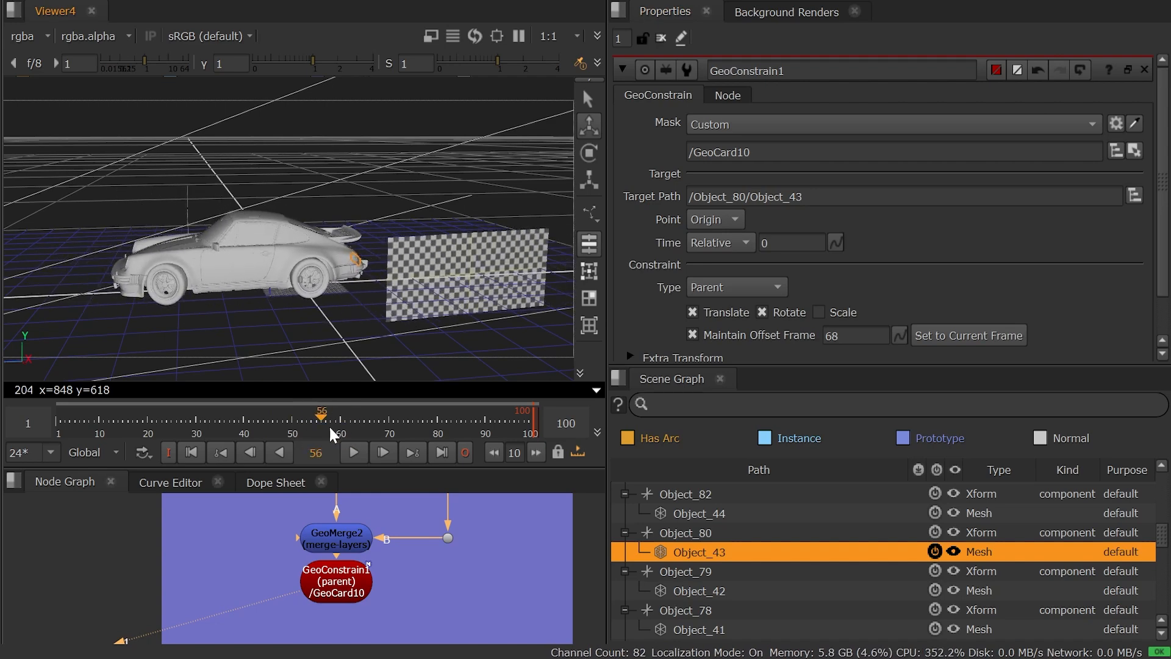
Move GeoCard10 closer to the car's rear in X and slightly up in Y, and scrub the timeline to check it follows.
ctrl+drag(323, 357, 391, 335)
click(434, 285)
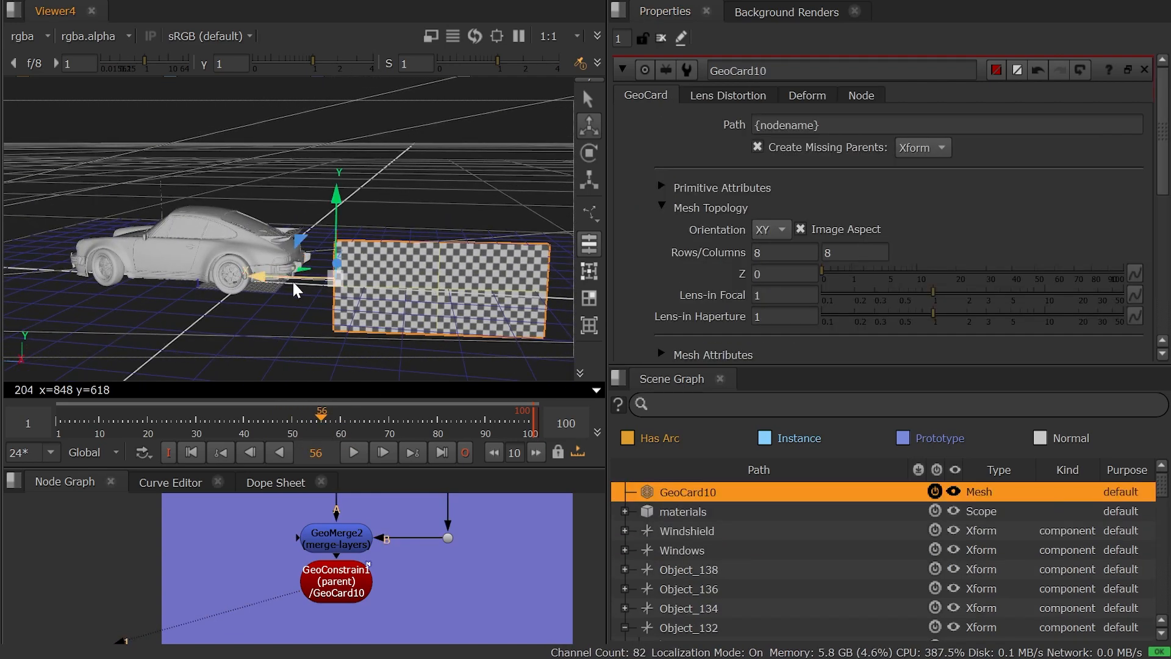
drag(291, 280, 229, 270)
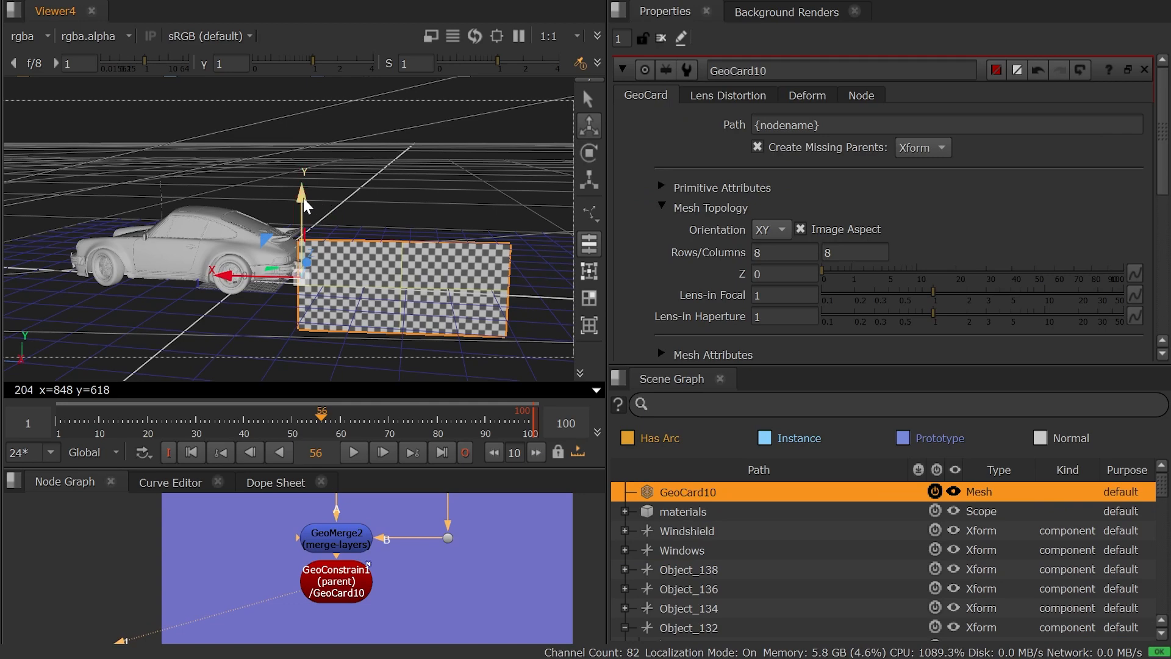
drag(303, 198, 302, 176)
mouse_move(311, 415)
mouse_down()
mouse_move(201, 420)
mouse_move(324, 420)
mouse_up()
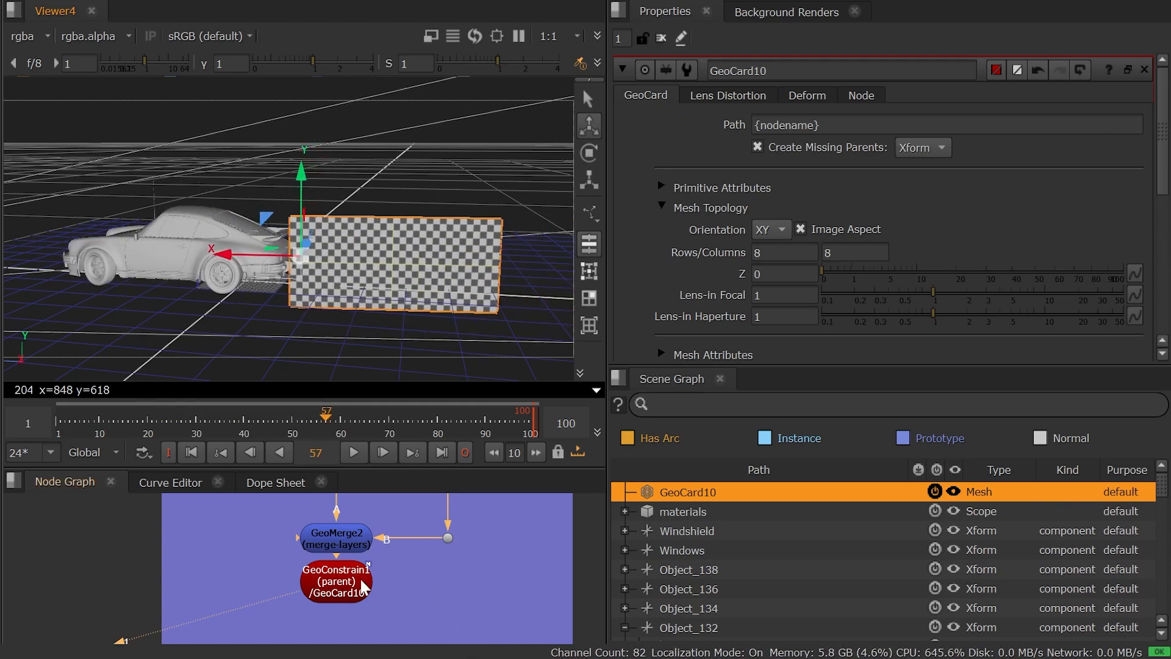
Move the GeoConstrain1 node out of the purple backdrop to make room below GeoMerge2.
drag(364, 587, 364, 618)
scroll(403, 547, down, 3)
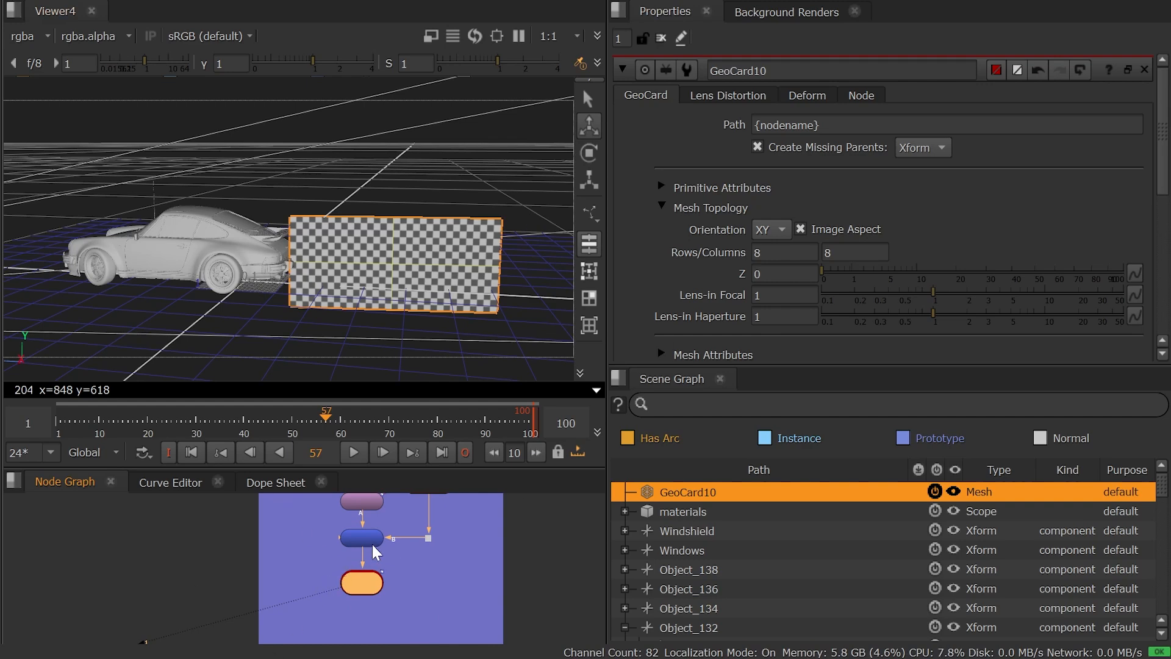
drag(380, 598, 193, 590)
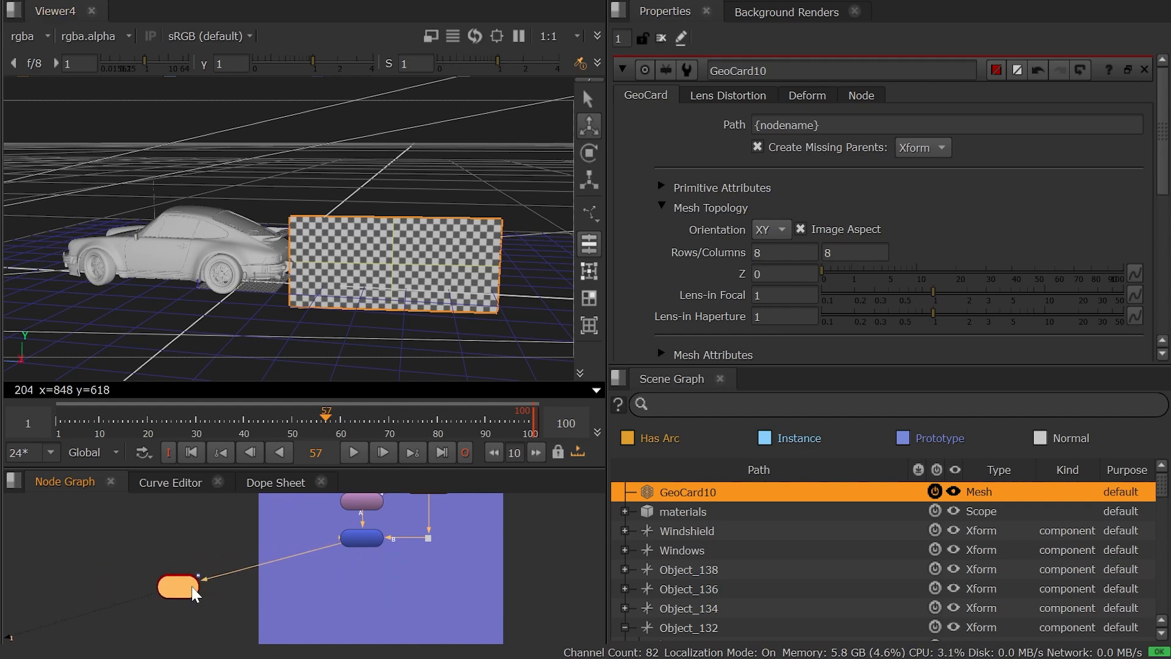
Add a second GeoConstrain node as a new branch below GeoMerge2 and view it around the car's rear bumper.
scroll(291, 268, up, 3)
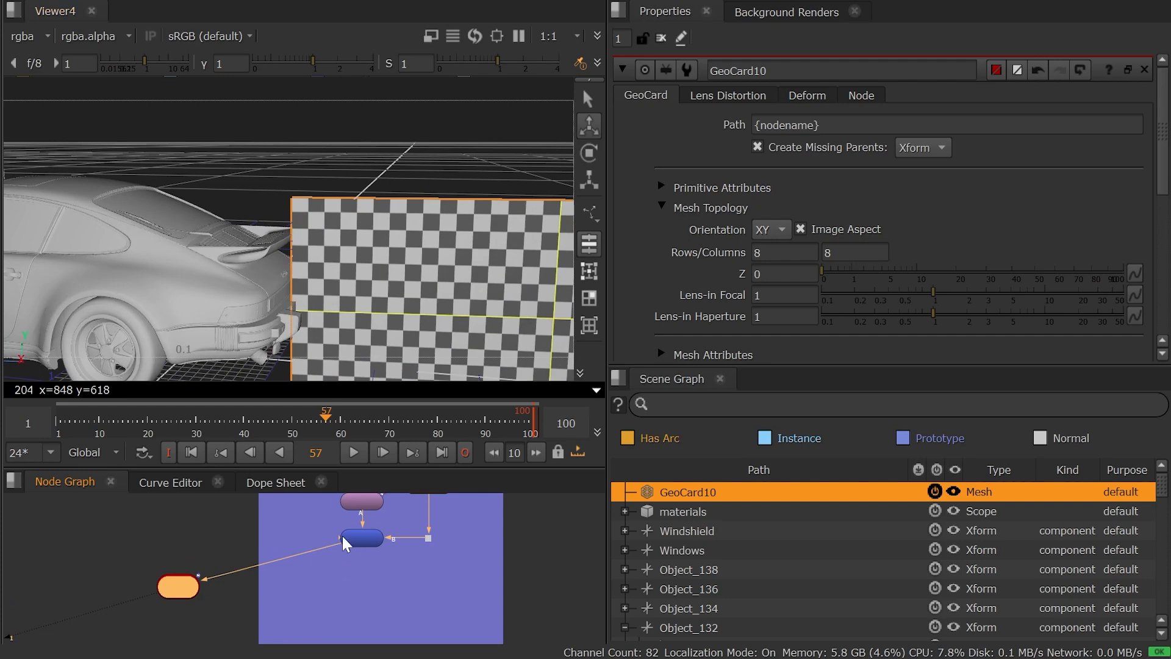
click(368, 544)
key(1)
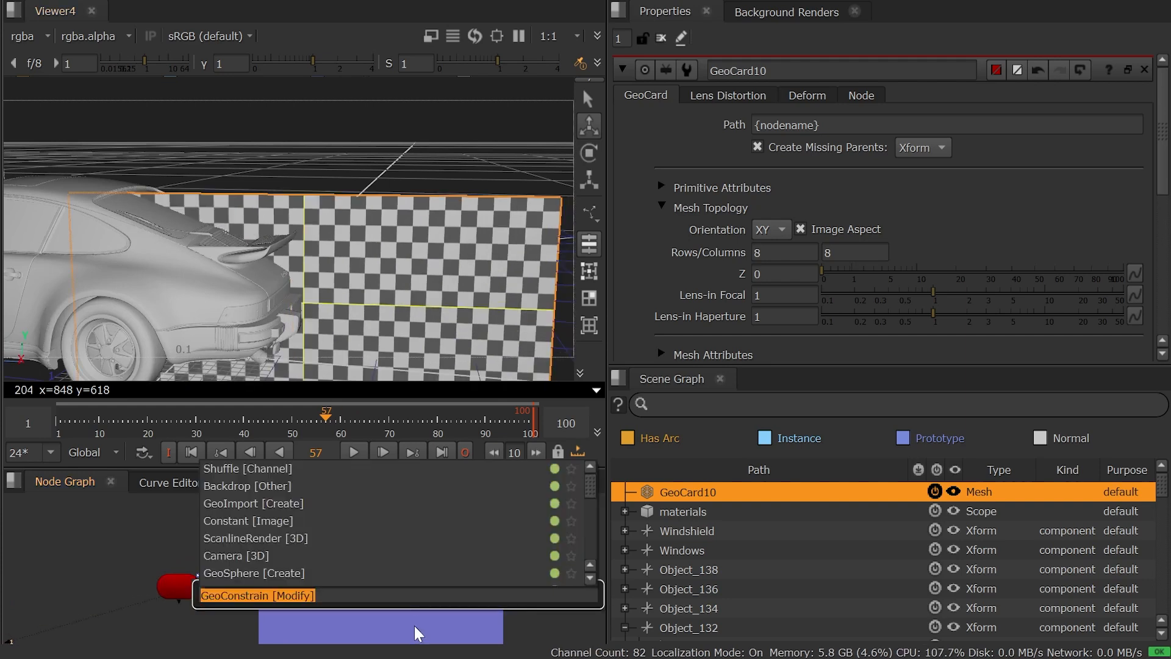
text(con)
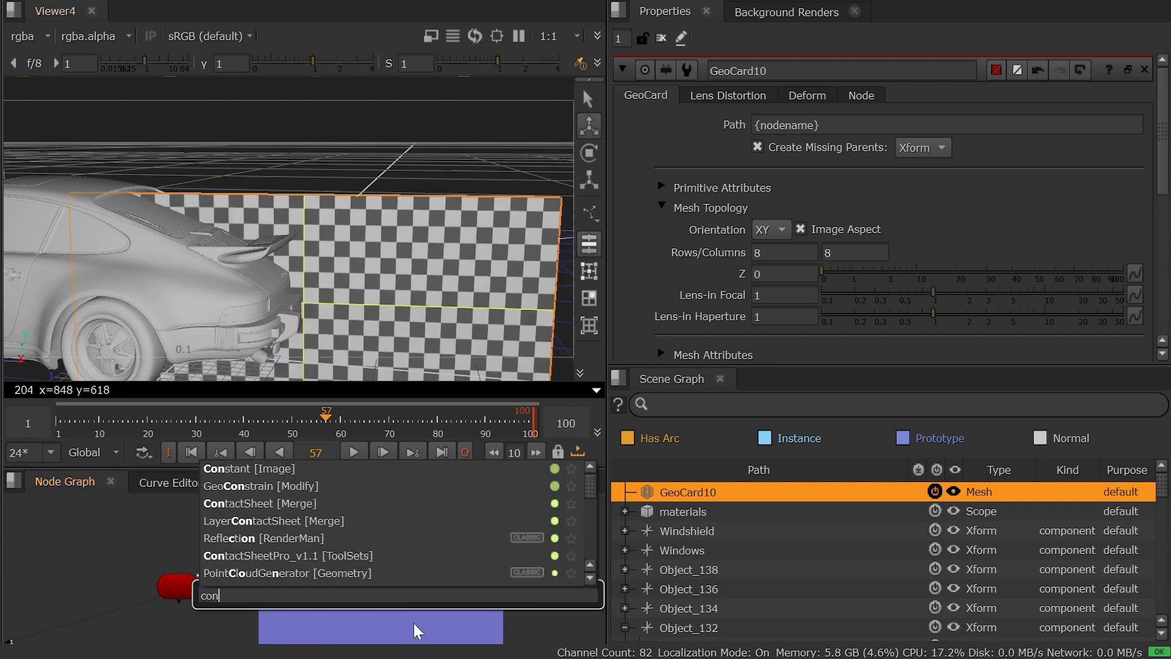
click(313, 485)
click(395, 587)
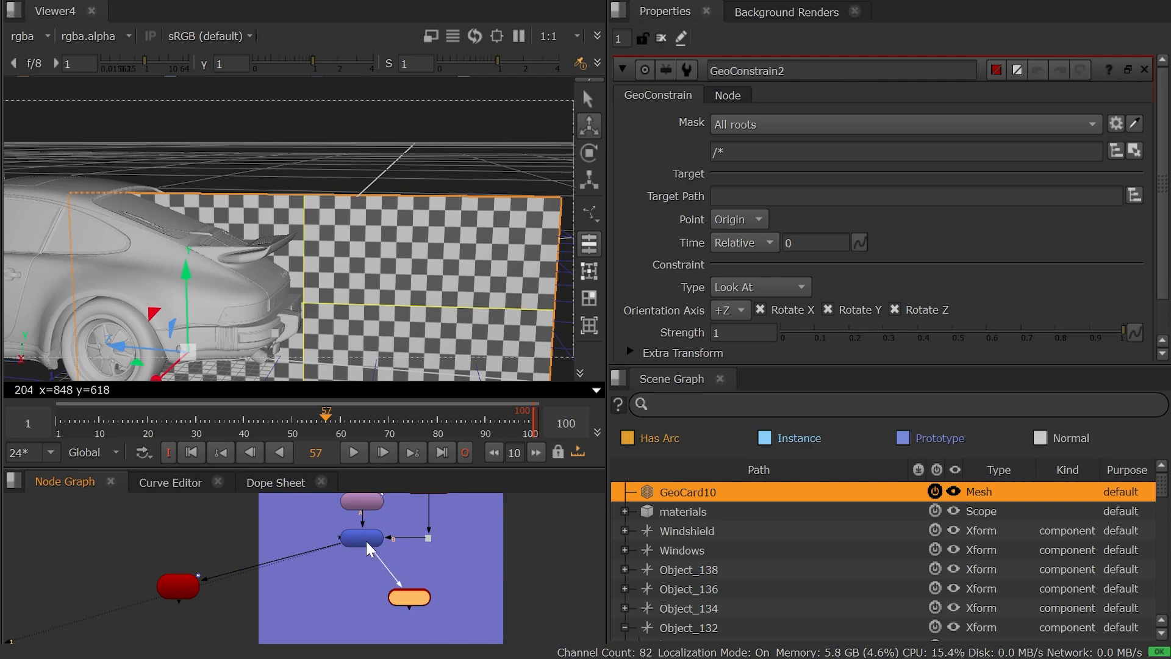
drag(366, 542, 367, 543)
key(1)
ctrl+drag(365, 334, 445, 209)
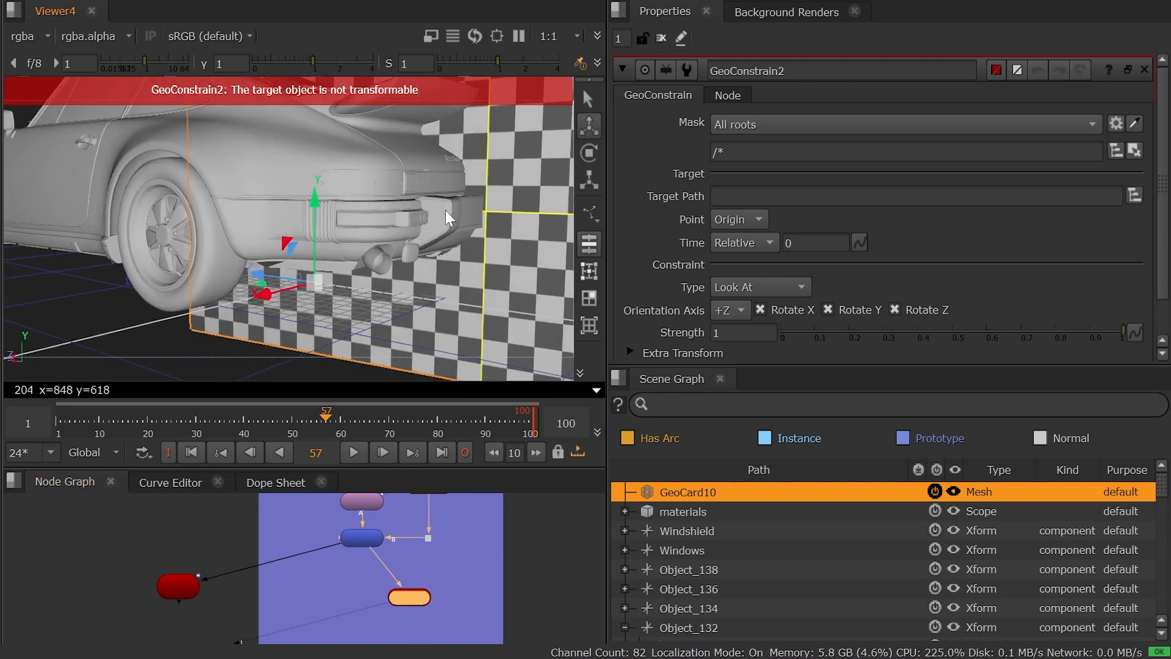
Copy the mask path /GeoCard10 from GeoConstrain1 into the mask of GeoConstrain2.
double_click(183, 576)
click(763, 152)
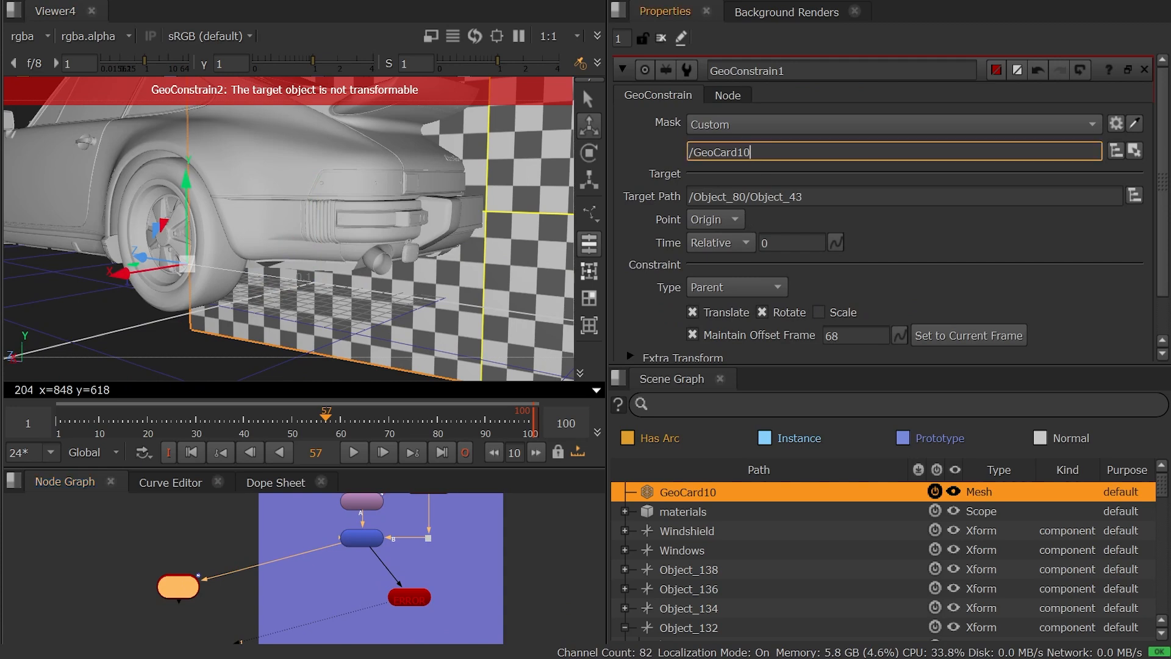
key(ctrl+a)
key(ctrl+c)
double_click(410, 596)
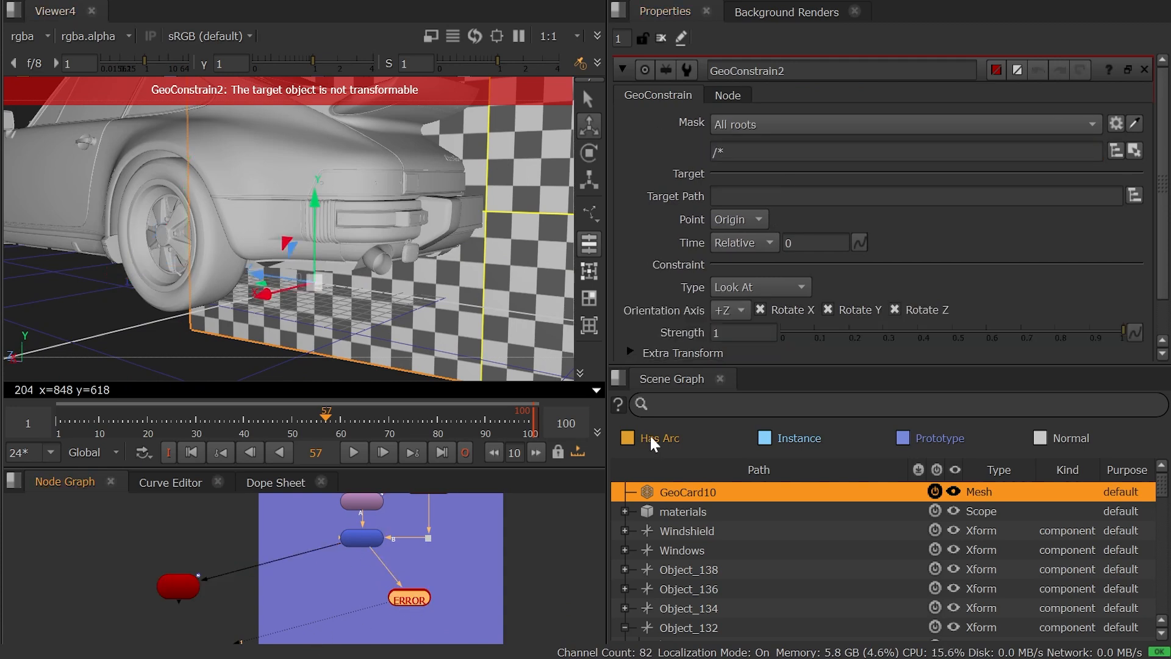
click(903, 152)
key(ctrl+v)
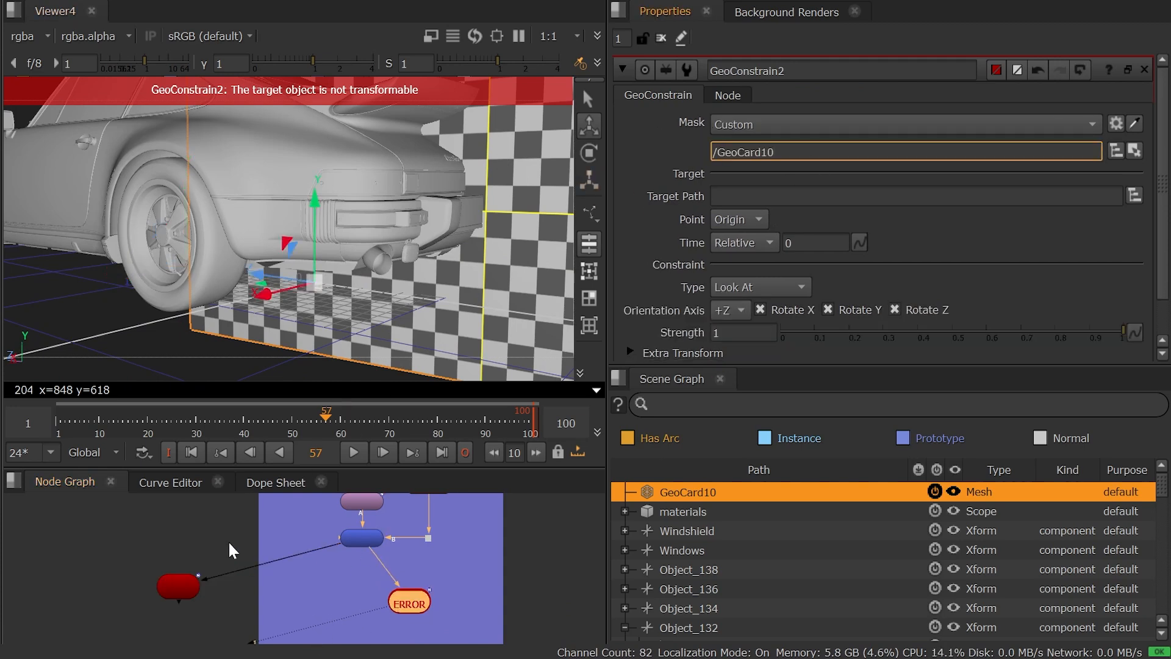
Copy the target path /Object_80/Object_43 from GeoConstrain1 into the target path of GeoConstrain2.
double_click(178, 586)
drag(854, 196, 504, 196)
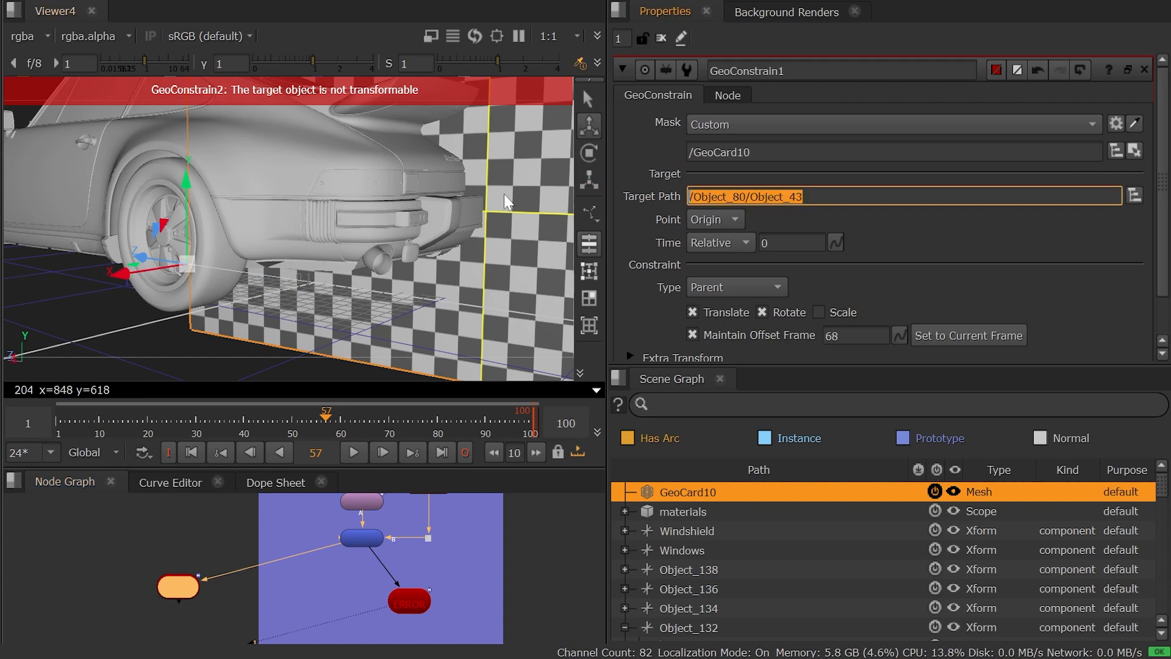
key(ctrl+v)
key(ctrl+z)
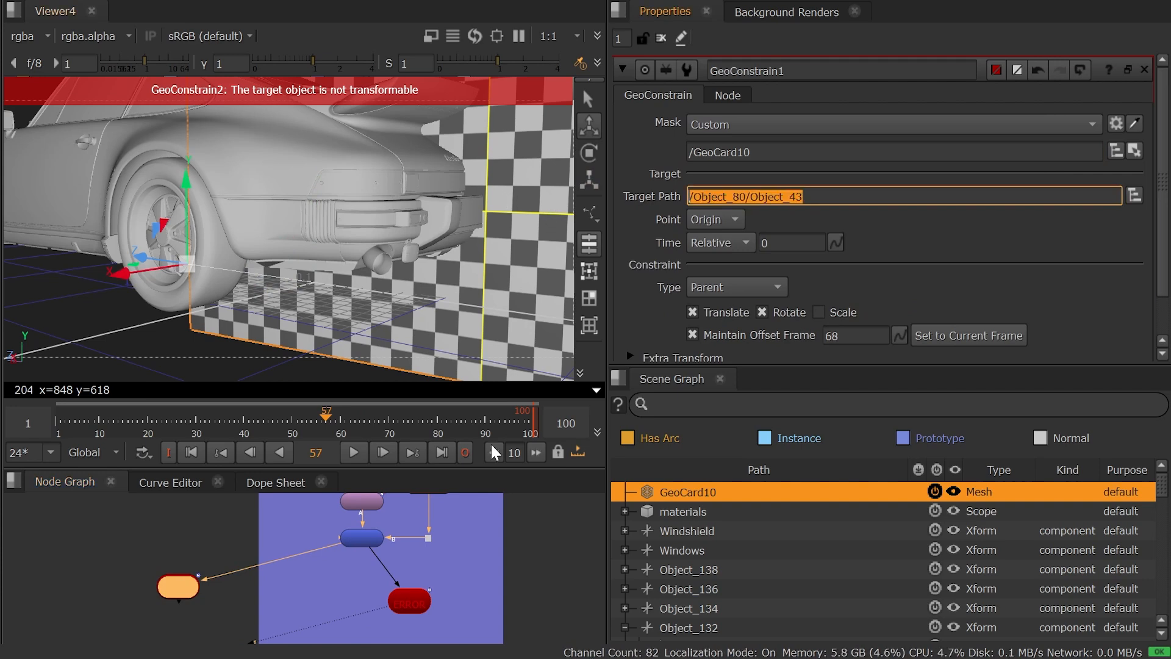
double_click(417, 595)
click(773, 197)
text(/Object_80/Object_43)
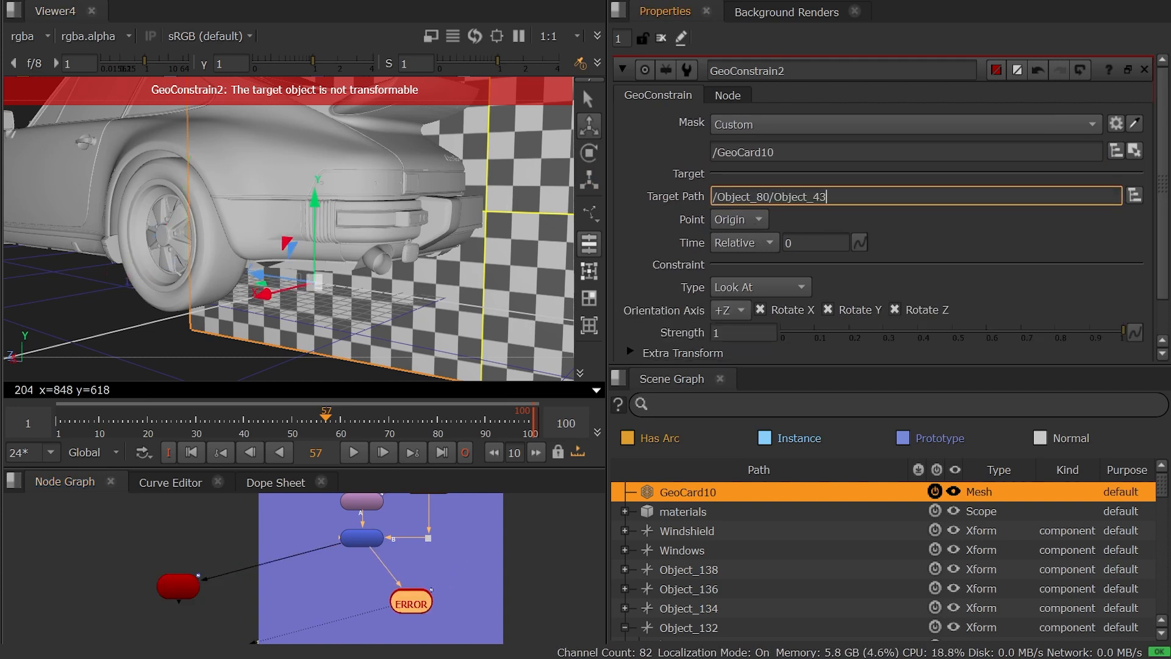
key(Return)
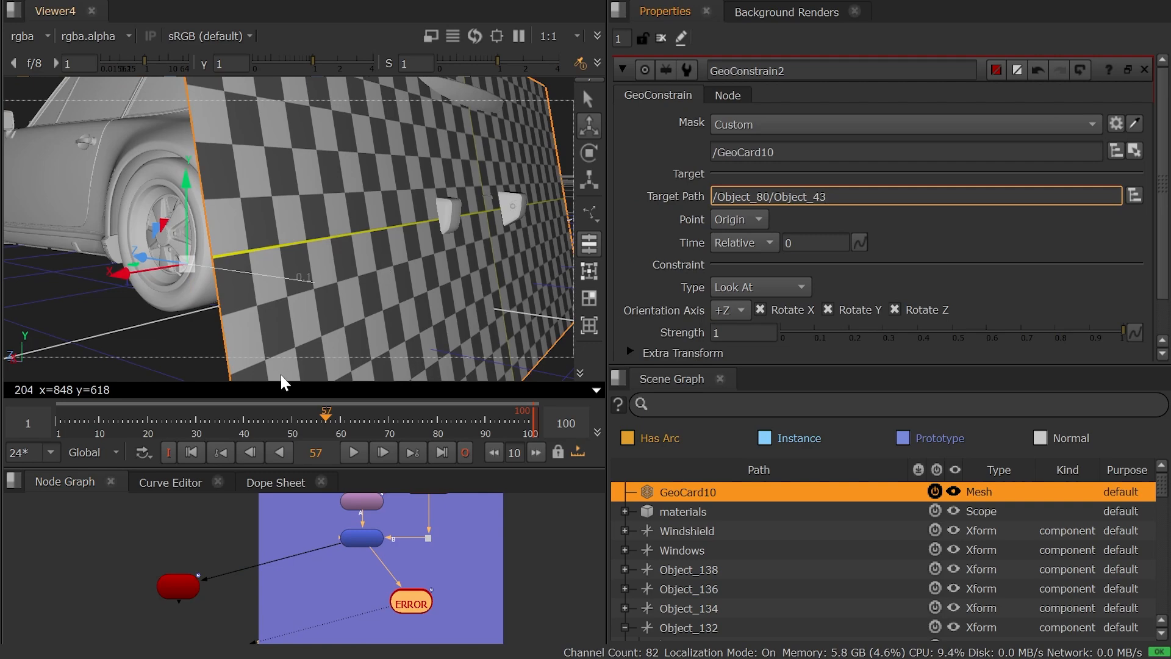
View the car from the node above GeoMerge2, select its rear licence plate mesh and switch to face selection.
middle_drag(360, 537, 358, 586)
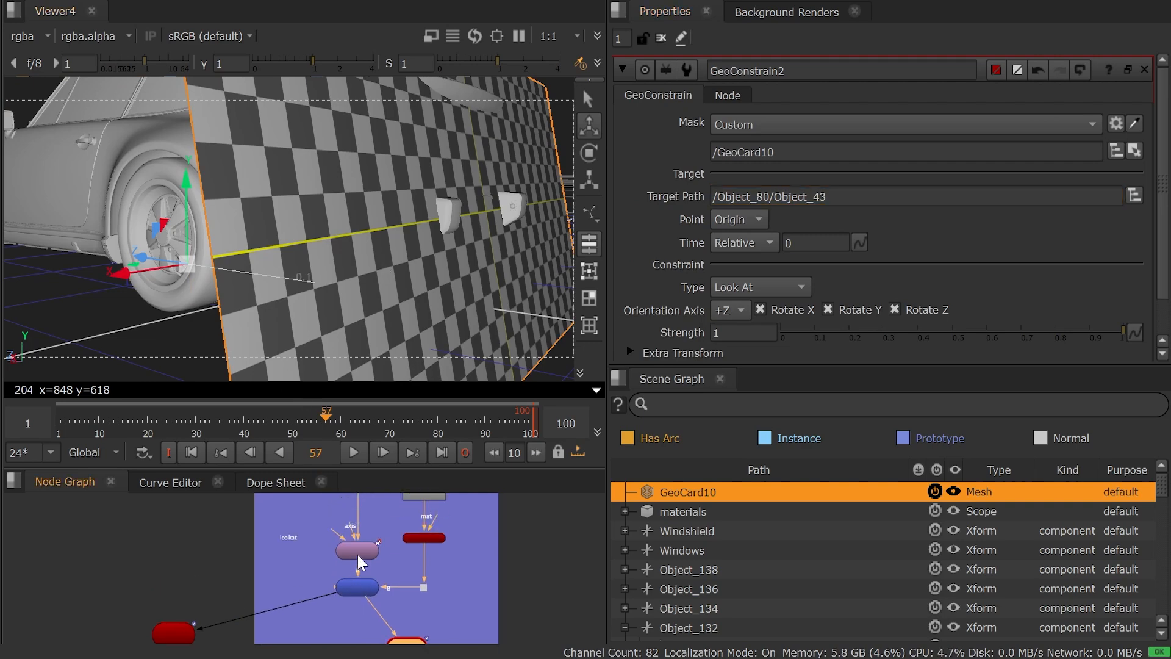
click(357, 554)
key(1)
ctrl+drag(475, 228, 285, 218)
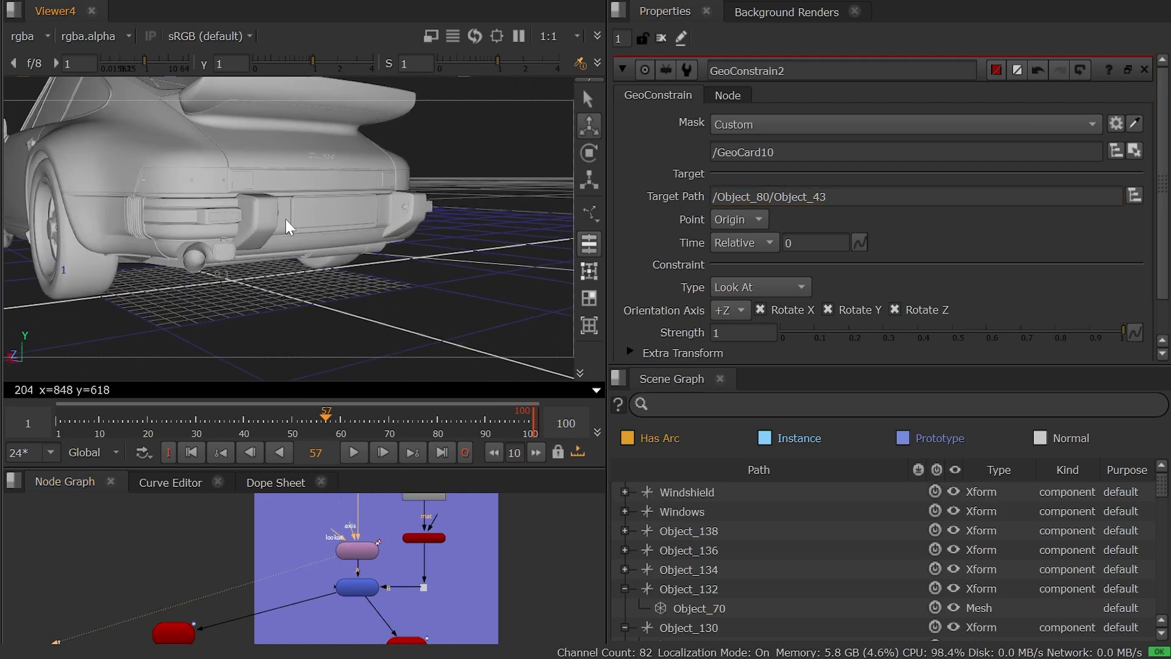
scroll(316, 215, up, 5)
click(352, 197)
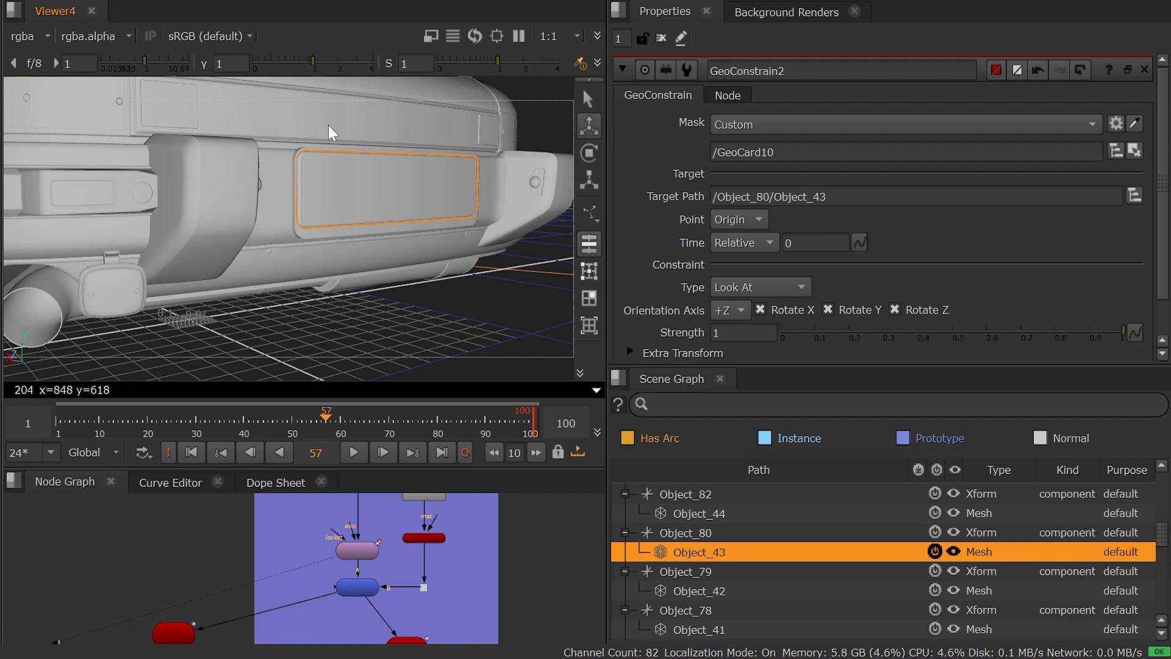
click(588, 295)
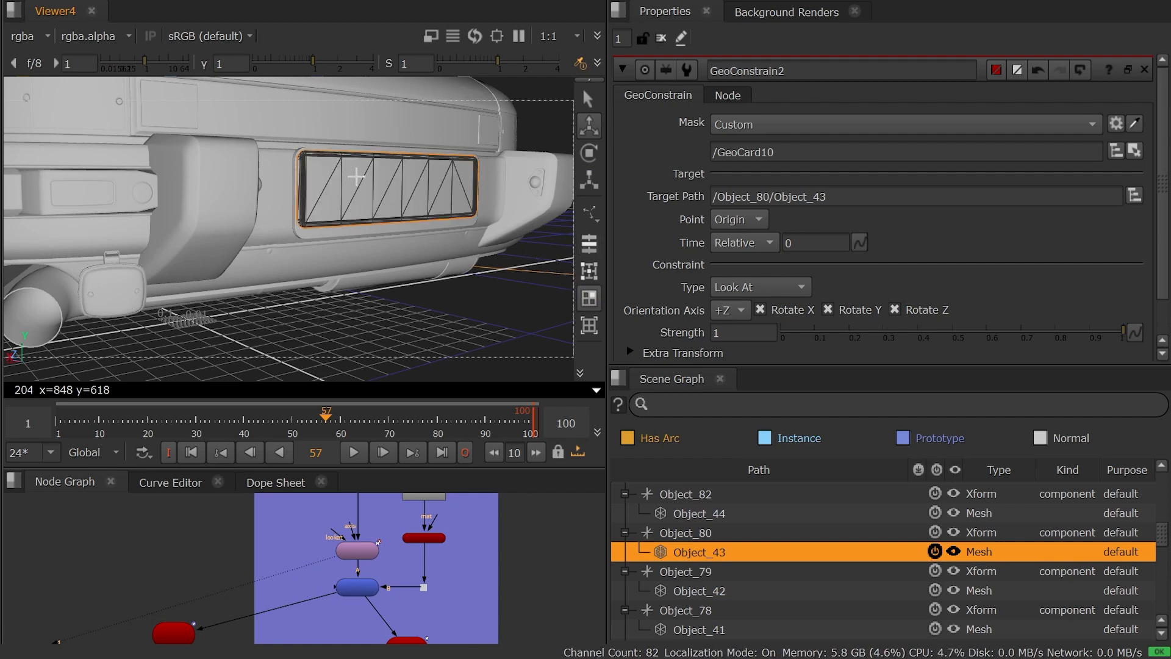
View the GeoConstrain2 result at frame 49 and examine the card's placement around the car's rear.
middle_drag(427, 600, 466, 509)
click(441, 562)
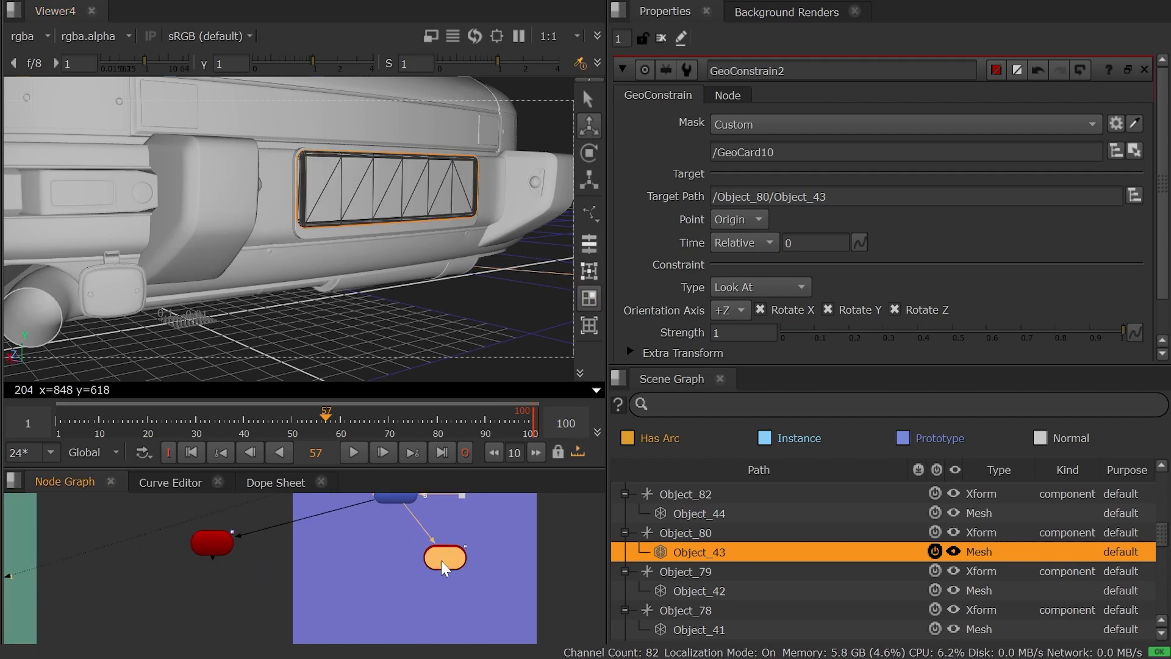
key(1)
ctrl+drag(309, 212, 251, 219)
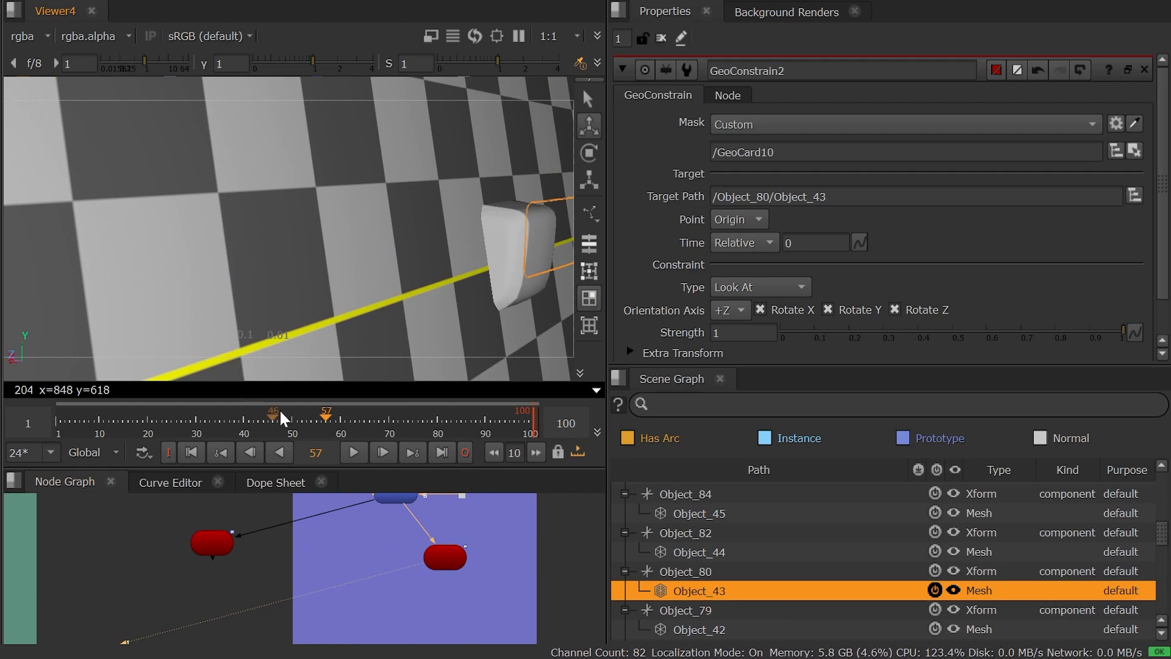
click(282, 420)
mouse_move(304, 424)
mouse_down()
mouse_move(321, 425)
mouse_move(286, 423)
mouse_up()
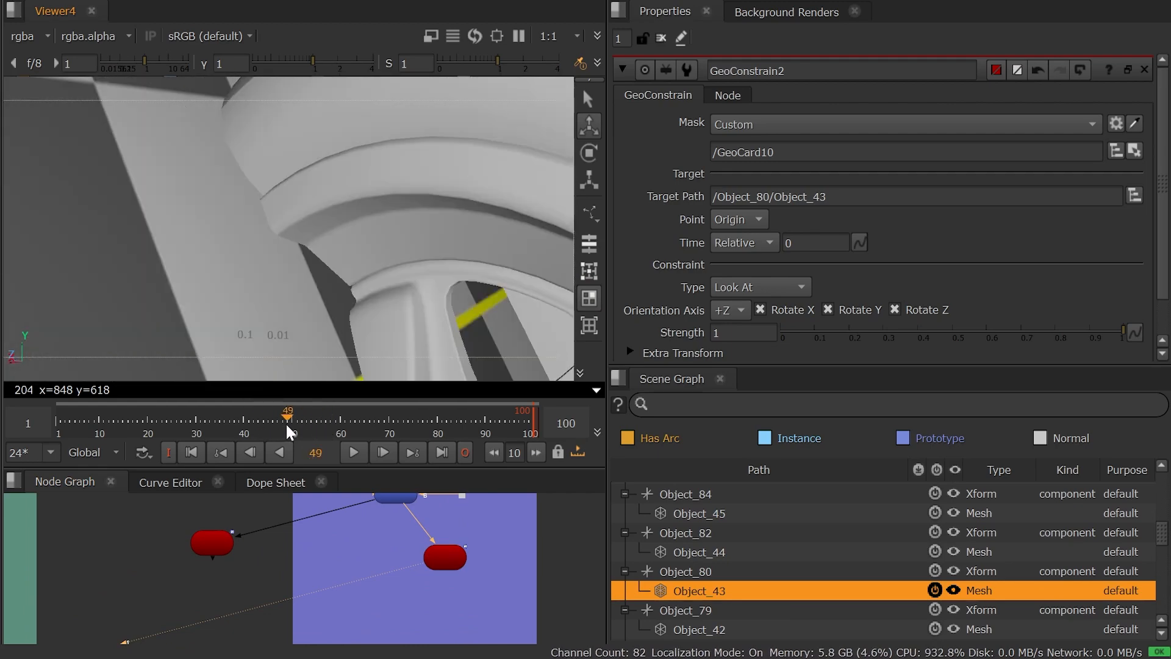
scroll(348, 259, down, 5)
ctrl+drag(351, 235, 323, 250)
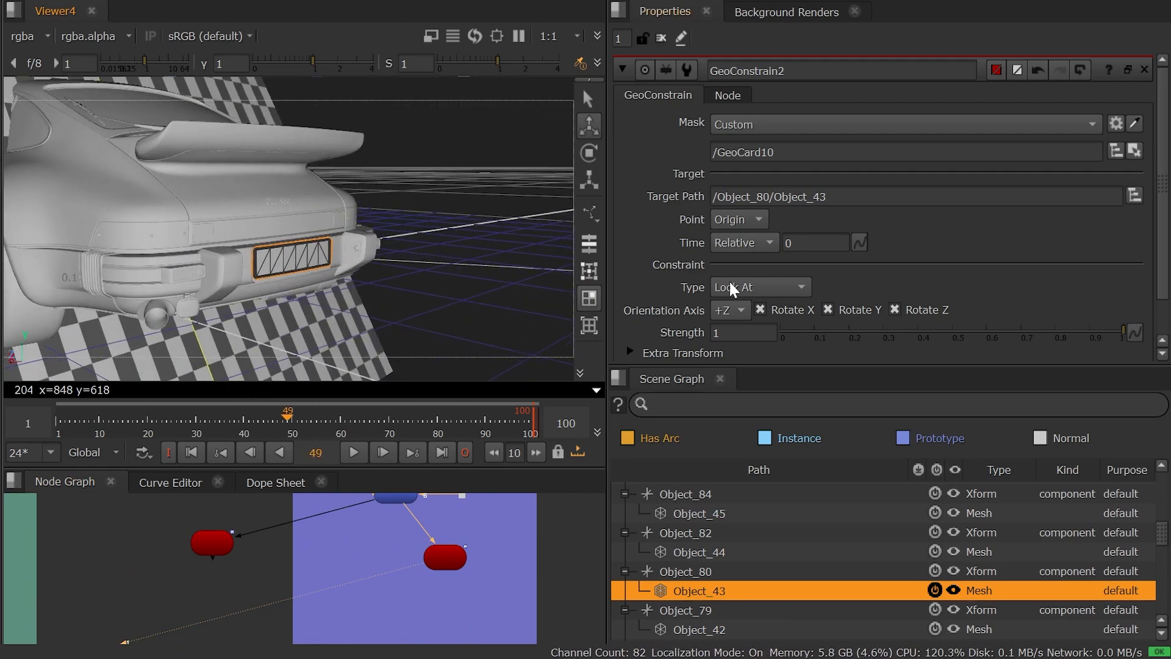
Set GeoConstrain2's target point to Face and pick face 227 on the rear licence plate.
click(732, 219)
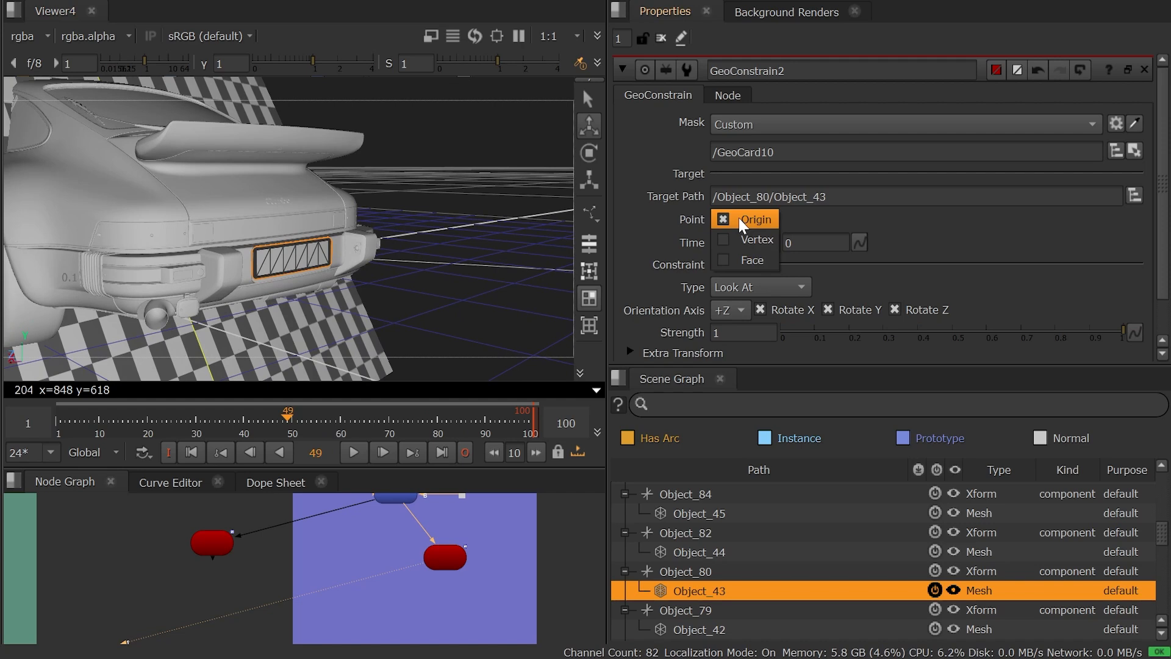
click(759, 259)
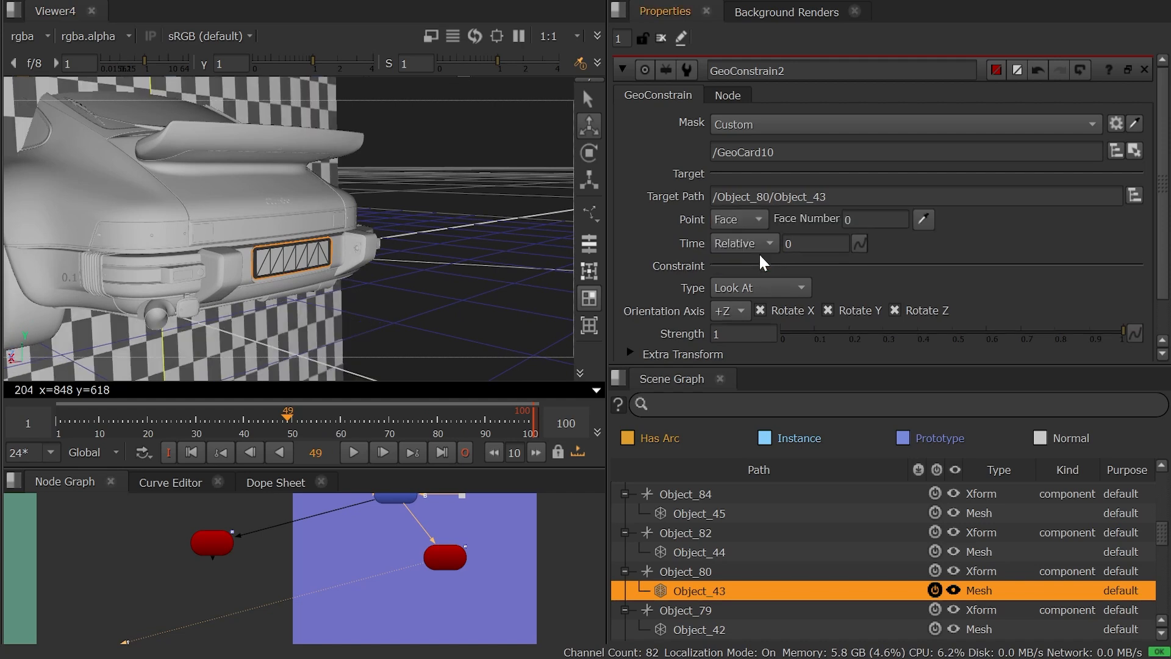
click(921, 218)
click(279, 266)
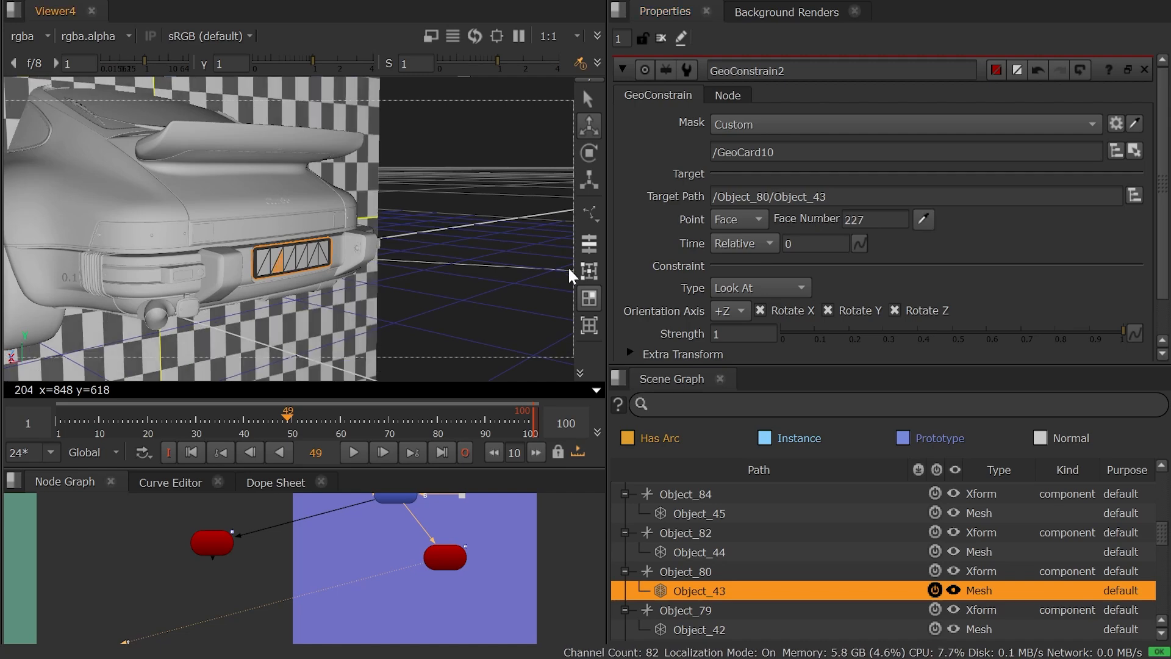
Set the constraint type to Parent with Rotate disabled, and check the card against the moving car at frame 42.
click(726, 288)
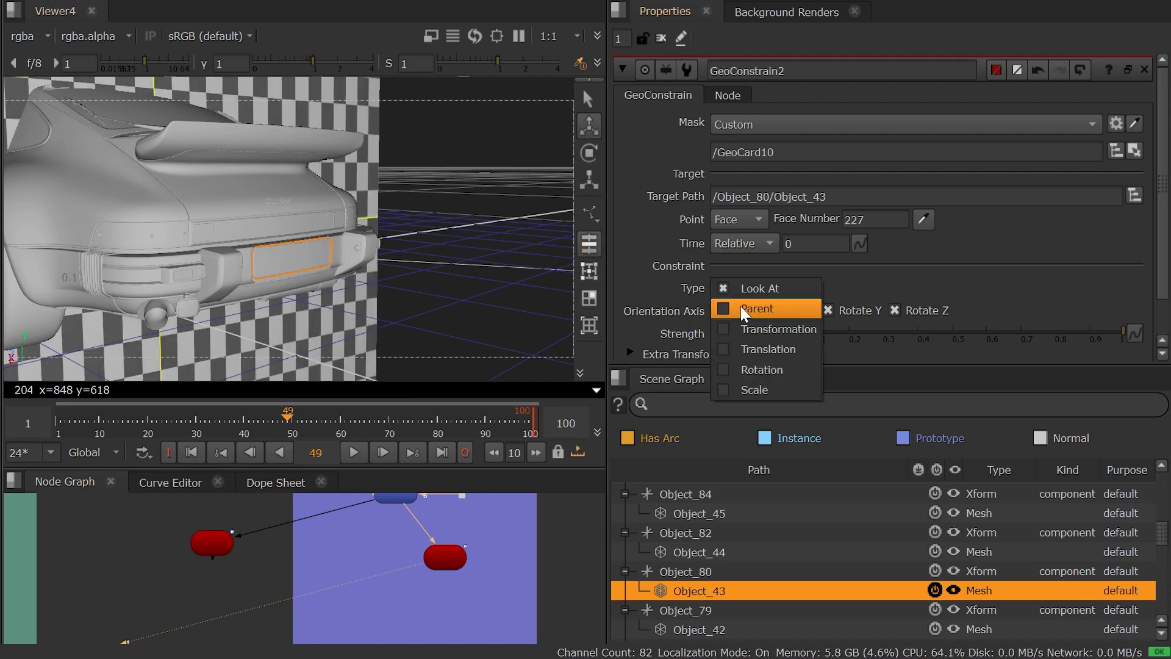
click(741, 307)
ctrl+drag(322, 271, 345, 218)
click(762, 313)
drag(284, 413, 254, 407)
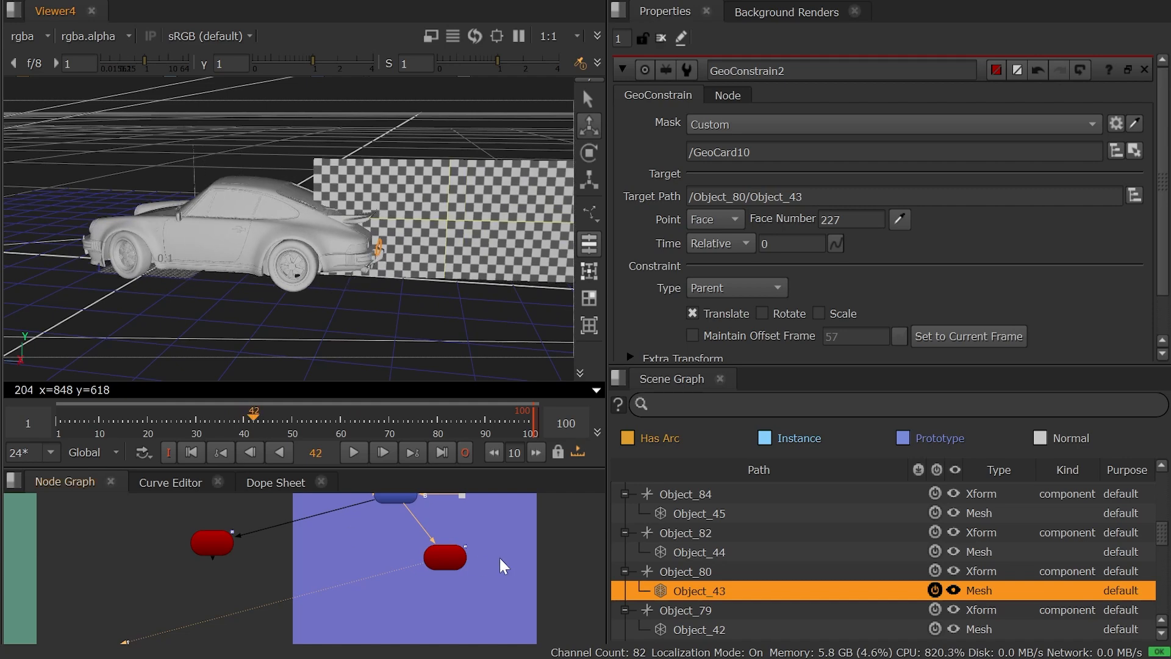
Open the GeoCard10 node's properties and move the card along its X axis, farther behind the car.
middle_drag(499, 555, 376, 532)
double_click(353, 500)
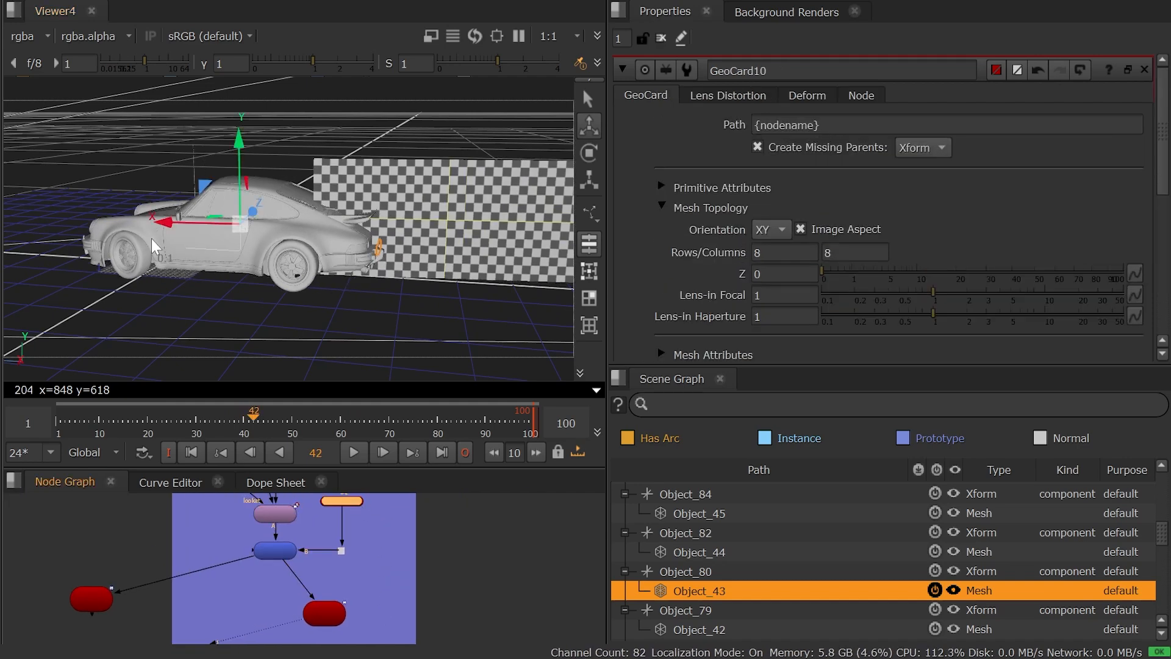
drag(168, 224, 218, 238)
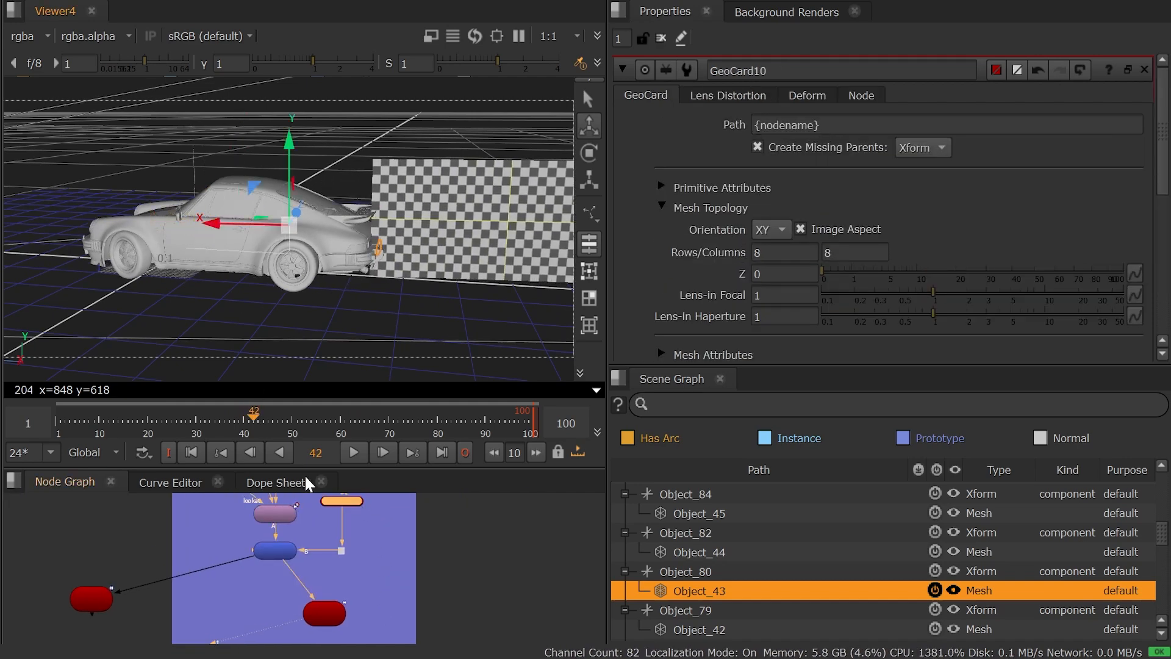